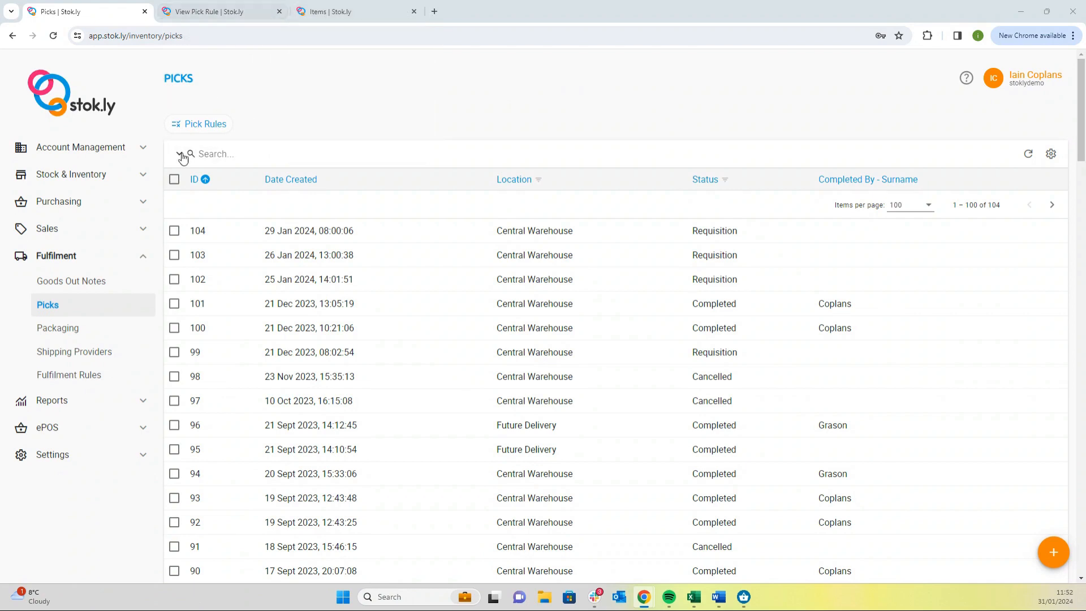
# Open the most recent Dublin Store sale order and review its items, invoices and shipments.
pyautogui.click(75, 233)
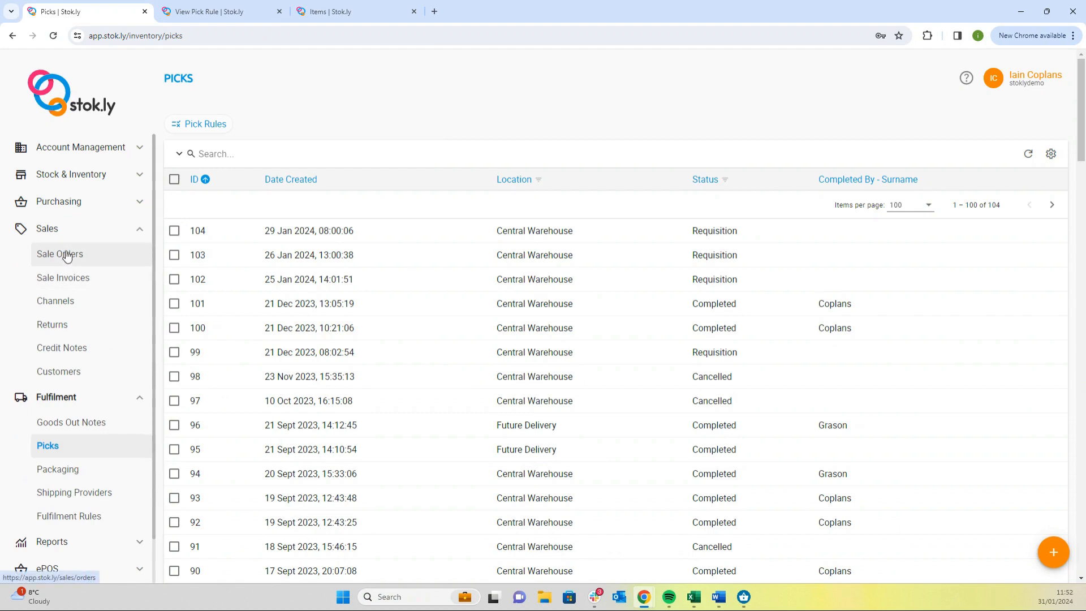
pyautogui.click(66, 254)
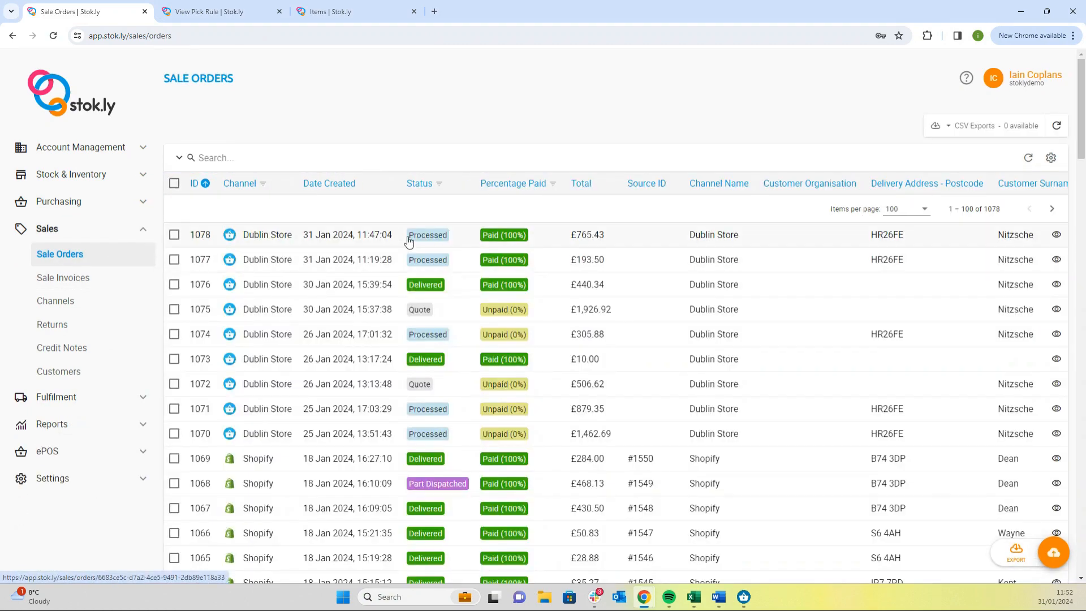
pyautogui.click(365, 235)
pyautogui.scroll(-10, 365, 236)
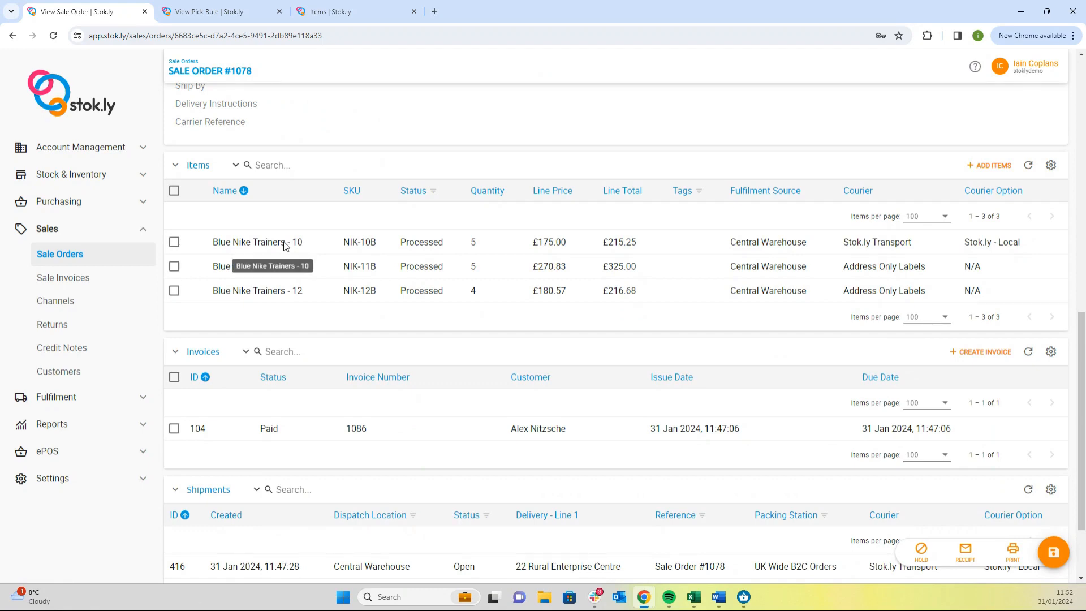
# Open the catalogue item Blue Nike Trainers - 10 and check its tags.
pyautogui.click(348, 10)
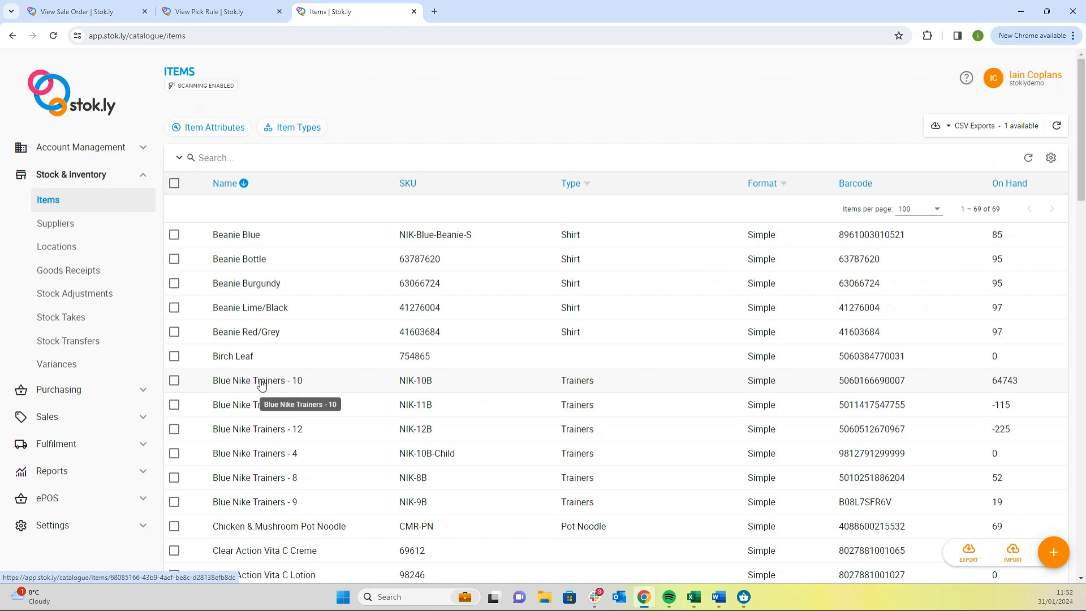
pyautogui.click(280, 381)
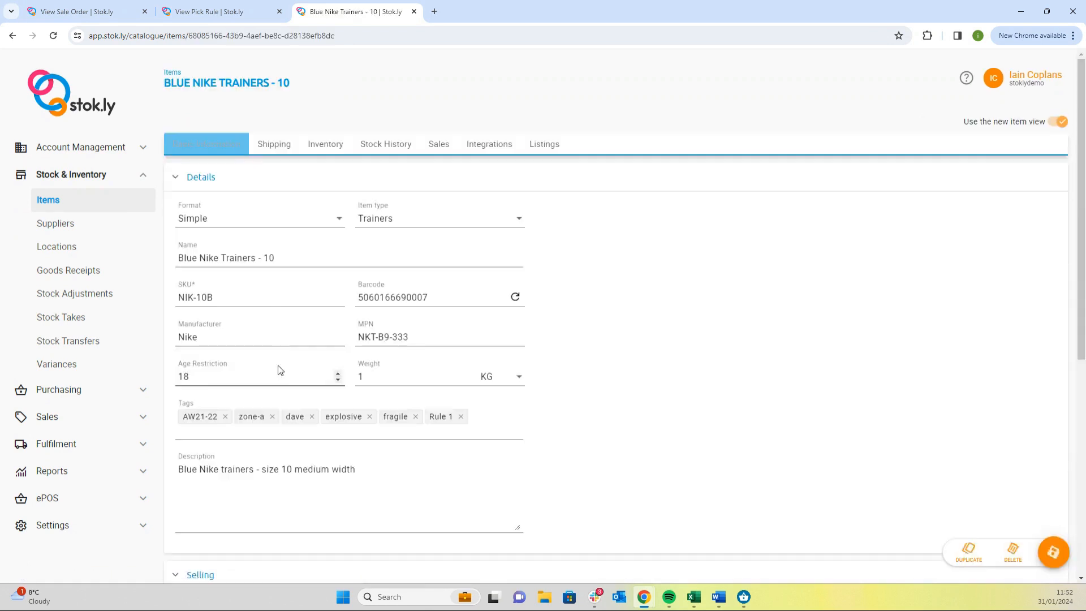
pyautogui.scroll(-2, 298, 290)
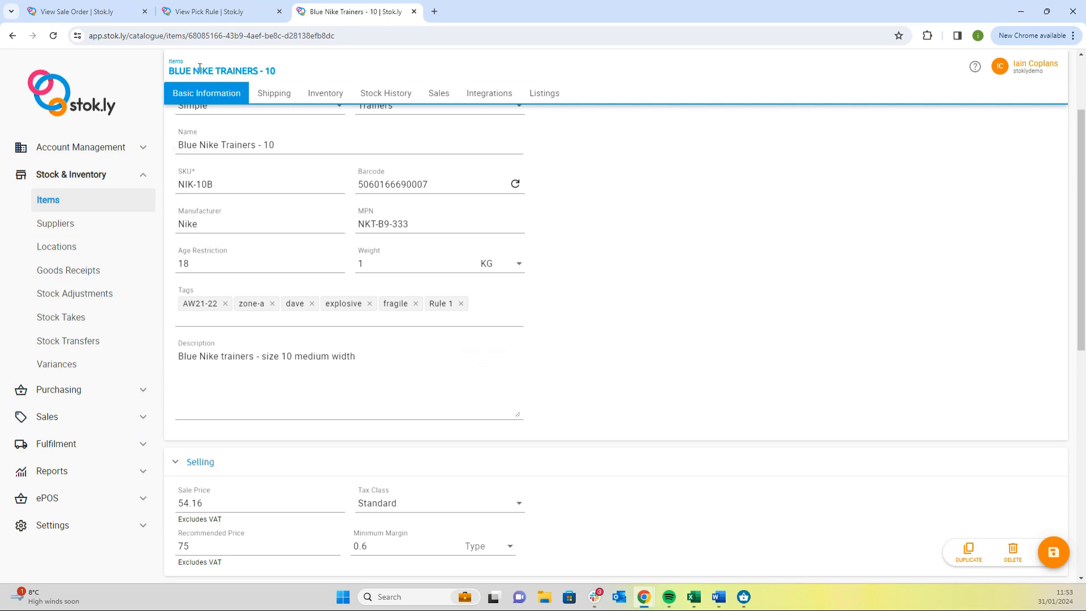
# Go to the pick rules for Fulfilment picks and start creating a new pick rule.
pyautogui.click(208, 11)
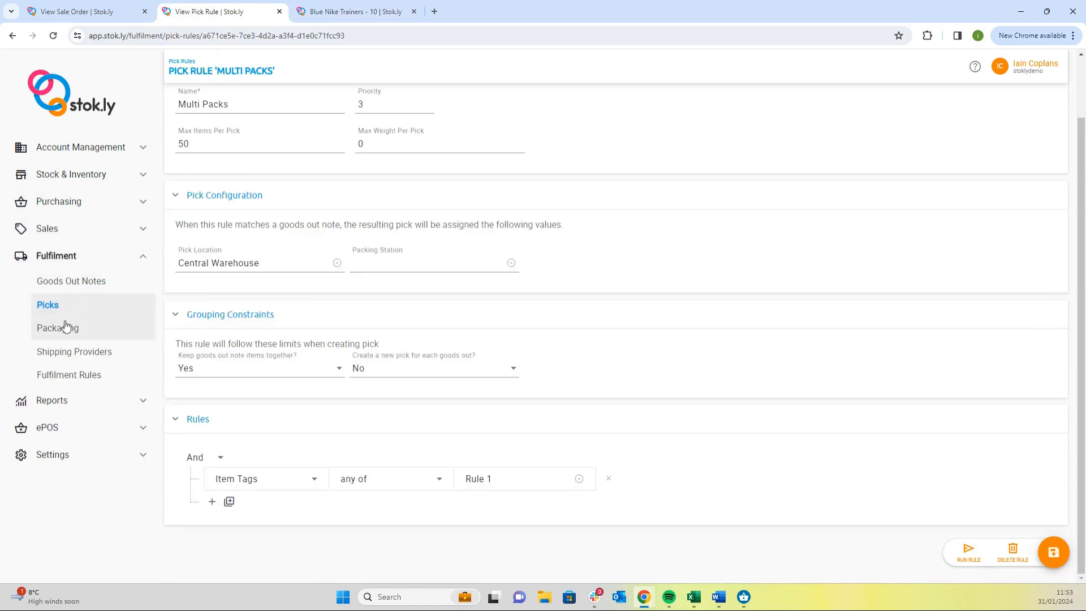
pyautogui.click(57, 305)
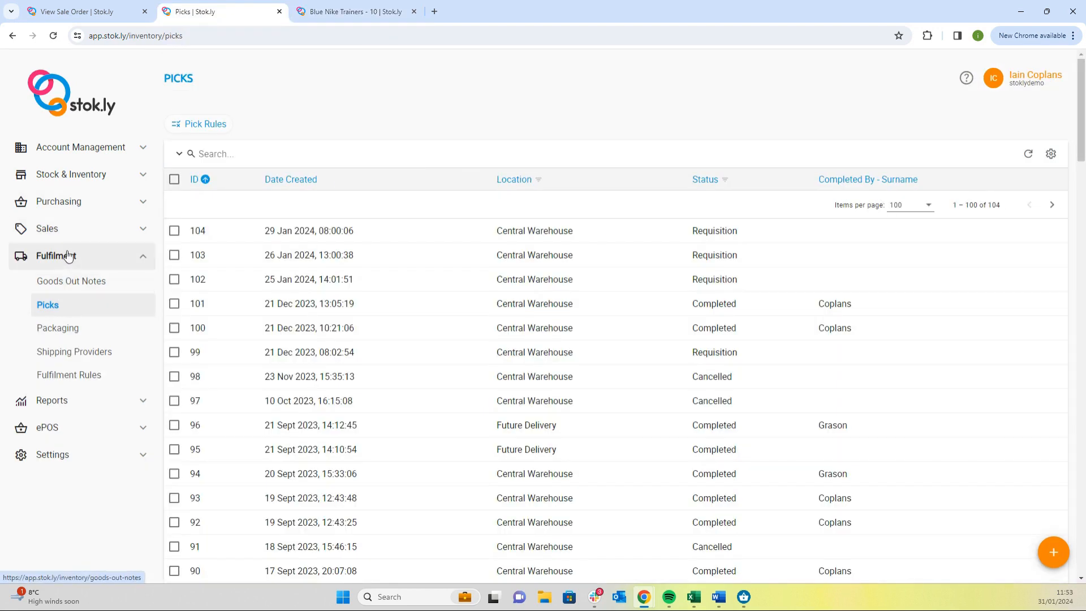
pyautogui.click(201, 125)
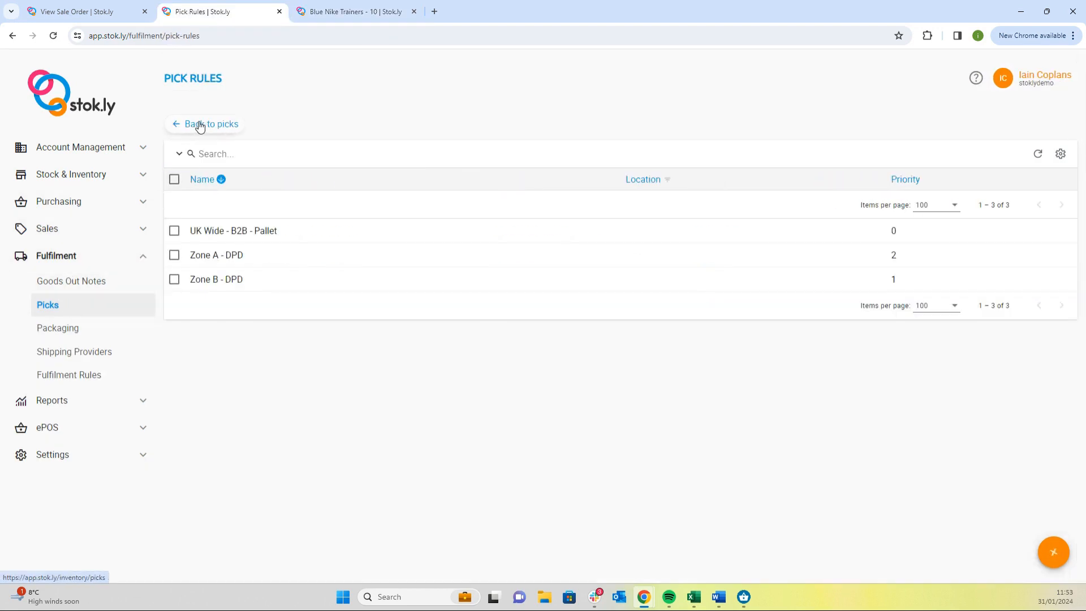
pyautogui.click(1055, 552)
# Name the pick rule Rule 1, with priority 1 and a maximum of 25 items per pick.
pyautogui.click(240, 192)
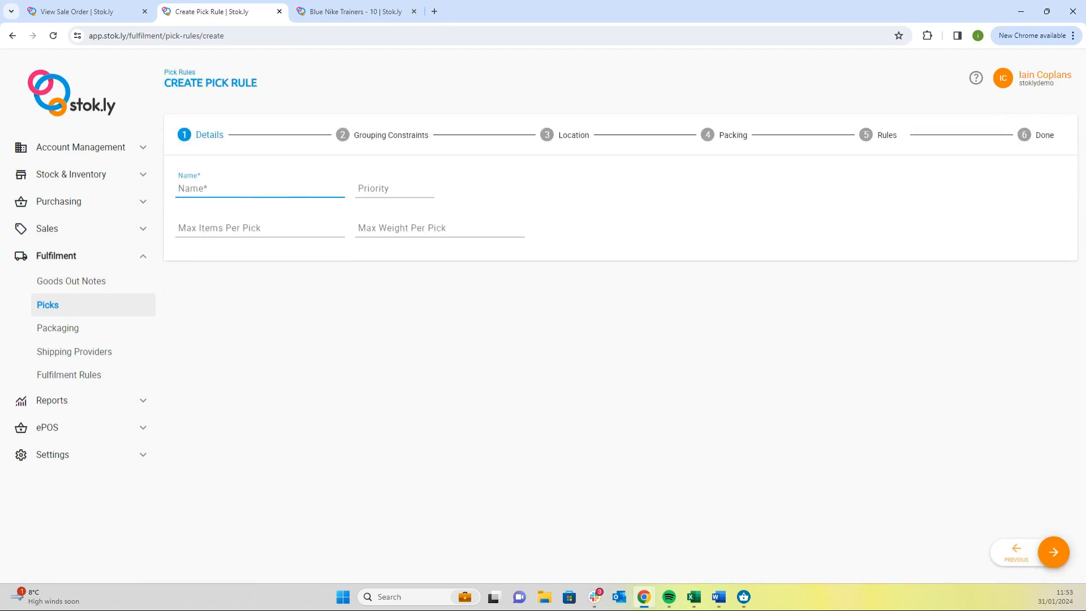
pyautogui.write('Rule')
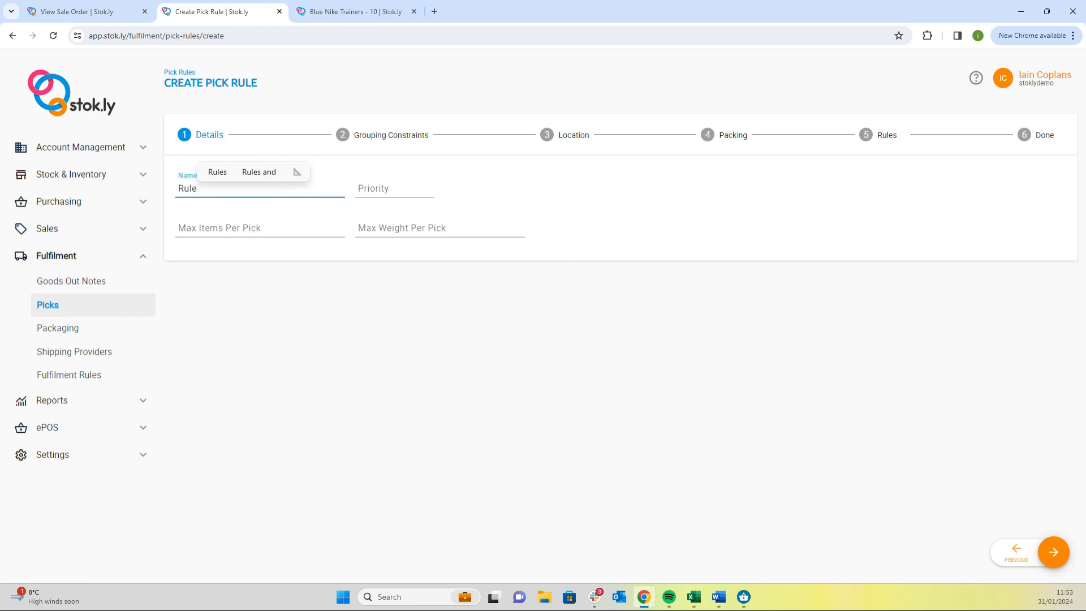
pyautogui.write(' 1')
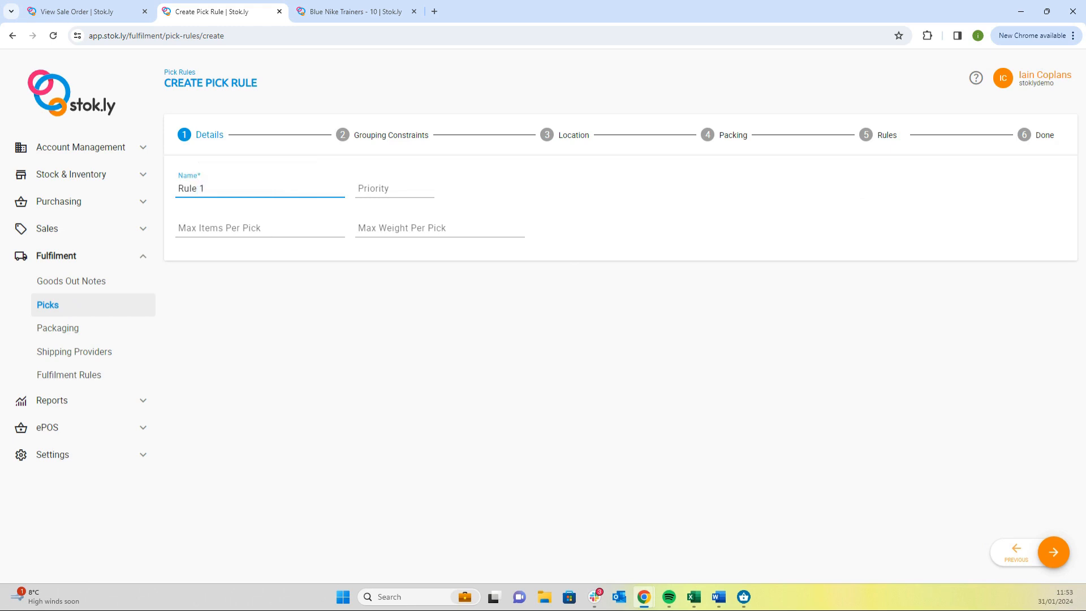
pyautogui.click(388, 188)
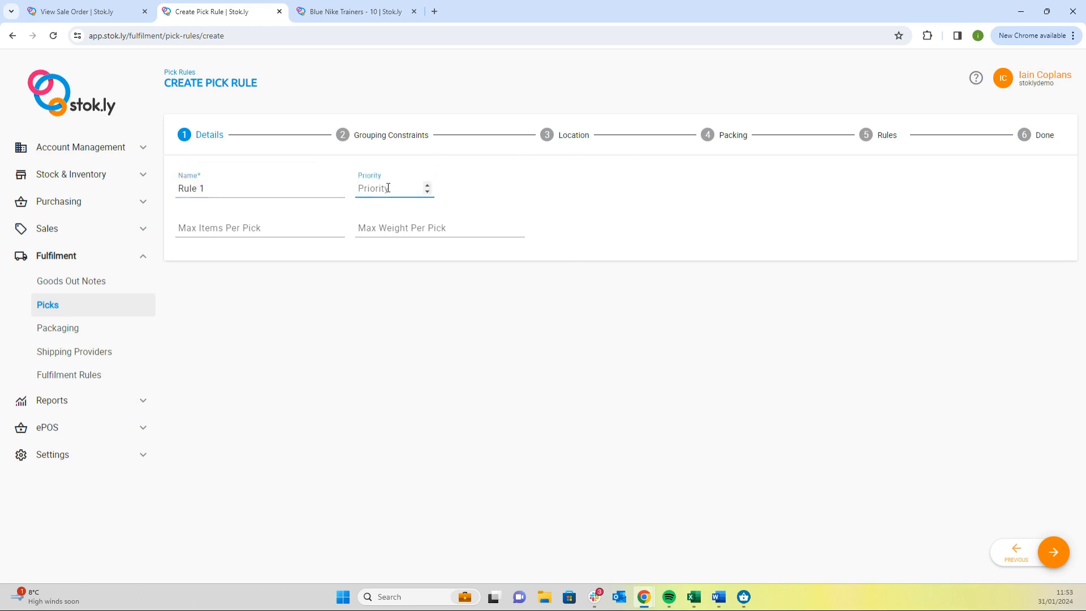
pyautogui.write('1')
pyautogui.click(230, 228)
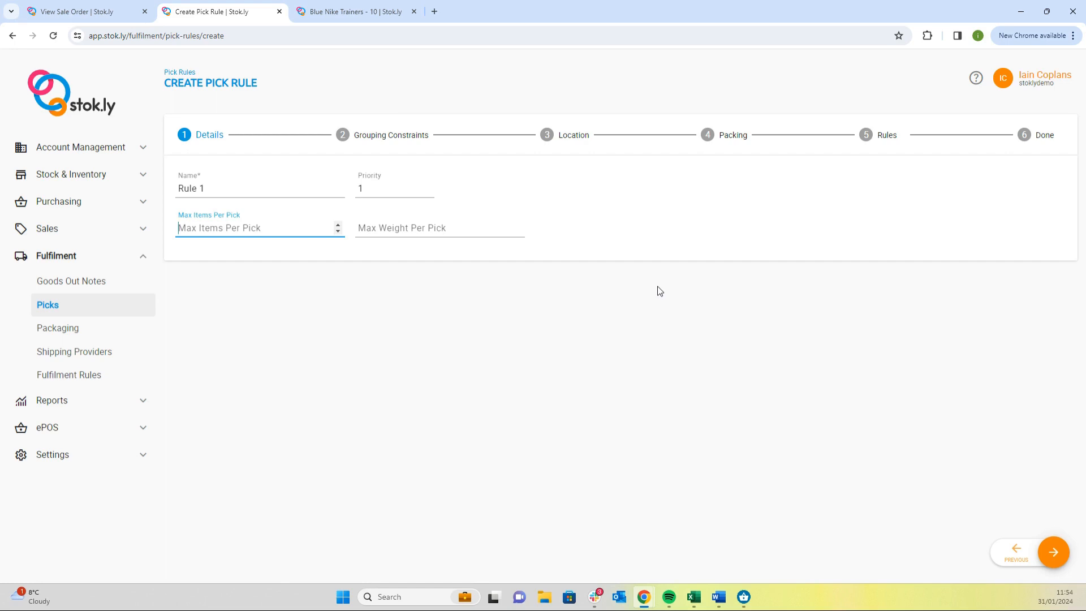
pyautogui.write('25')
pyautogui.click(1054, 551)
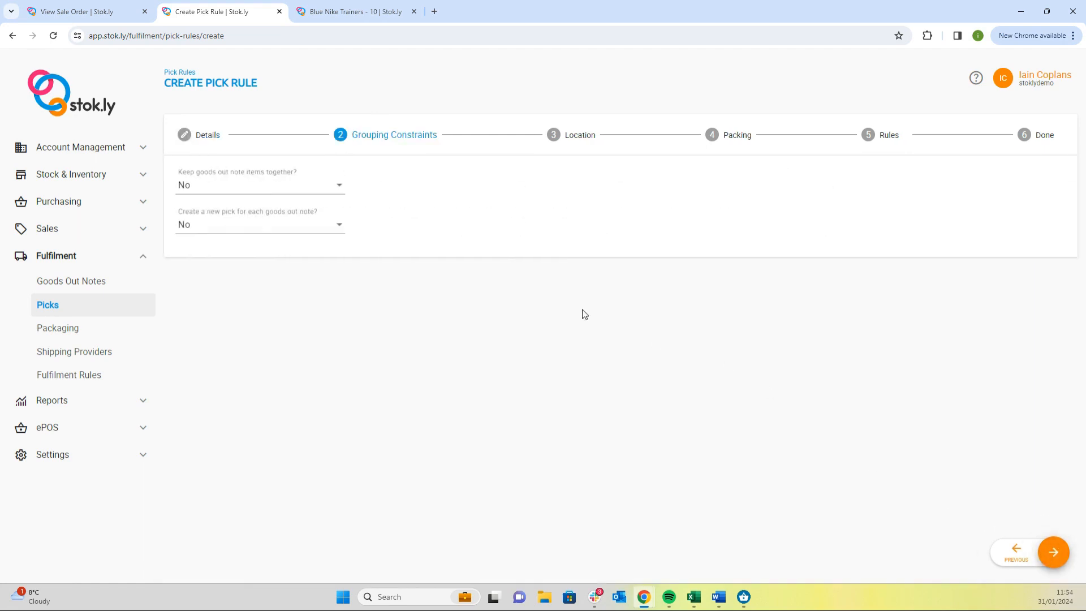
# Set the grouping constraint to keep goods out note items together and continue to the location stage.
pyautogui.click(267, 186)
pyautogui.click(255, 213)
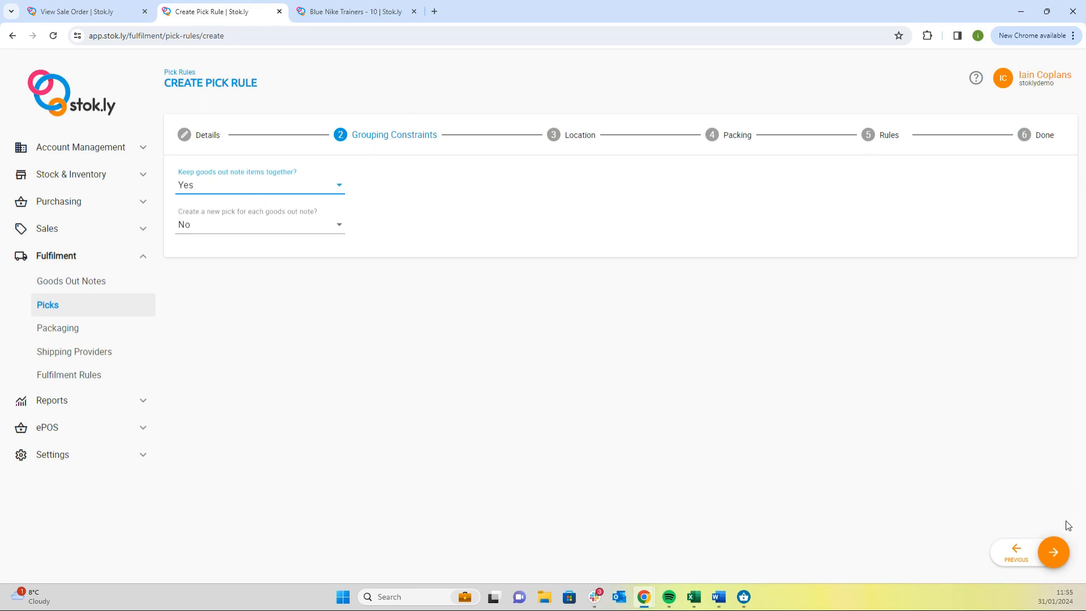
pyautogui.click(1055, 554)
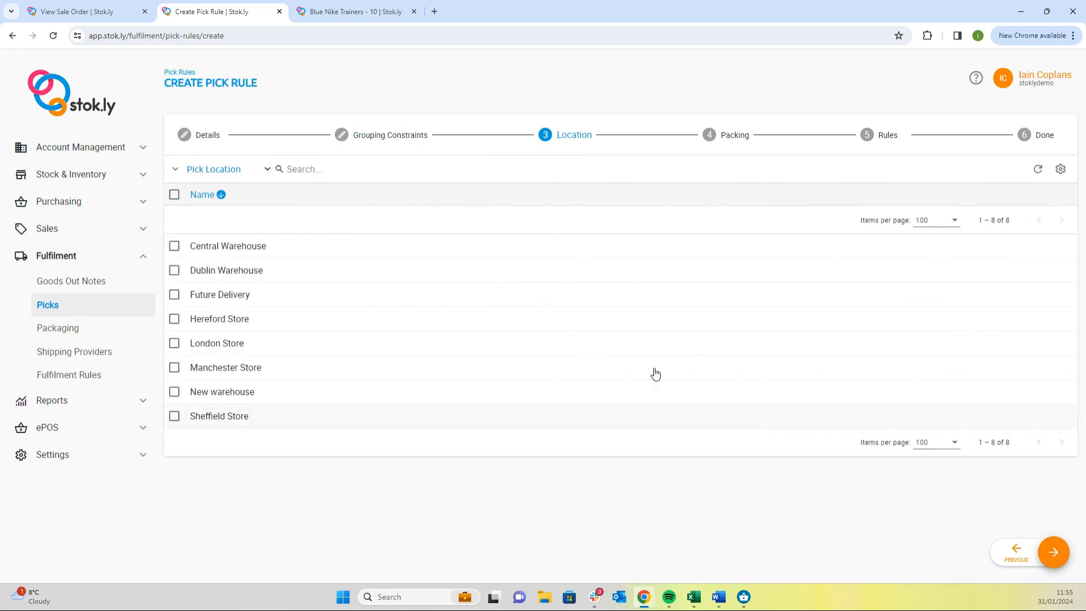
# Assign Central Warehouse as the pick location and UK Wide B2C Orders as the packing station.
pyautogui.click(229, 248)
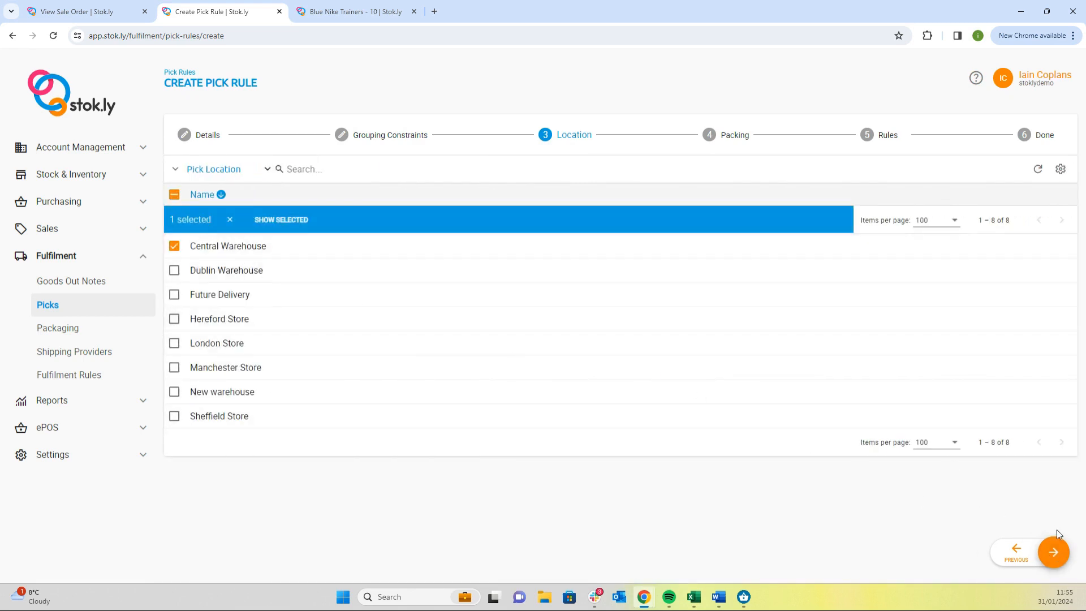
pyautogui.click(1053, 552)
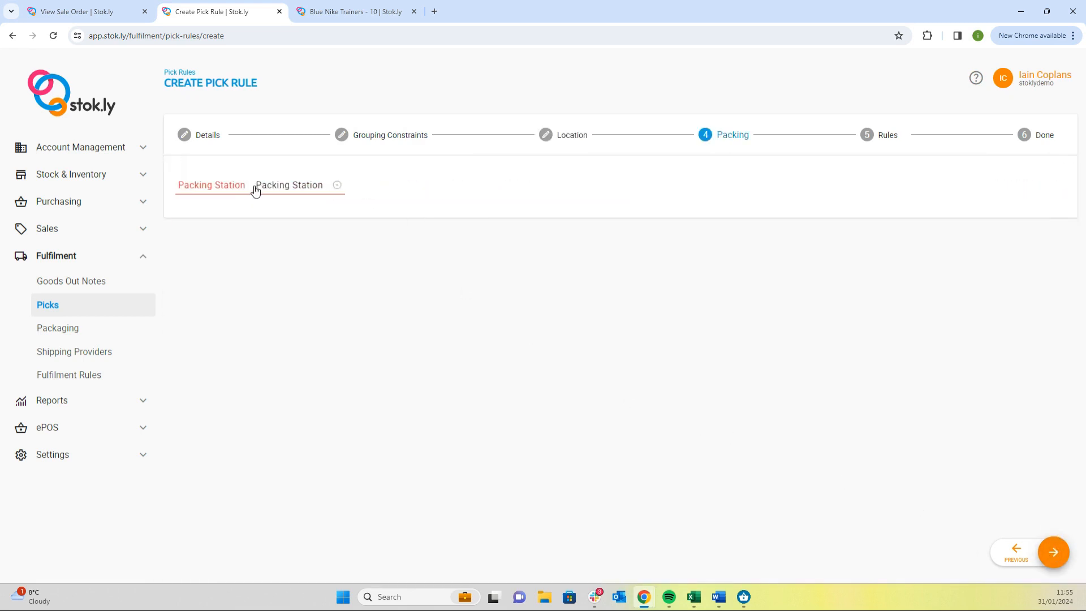
pyautogui.click(290, 189)
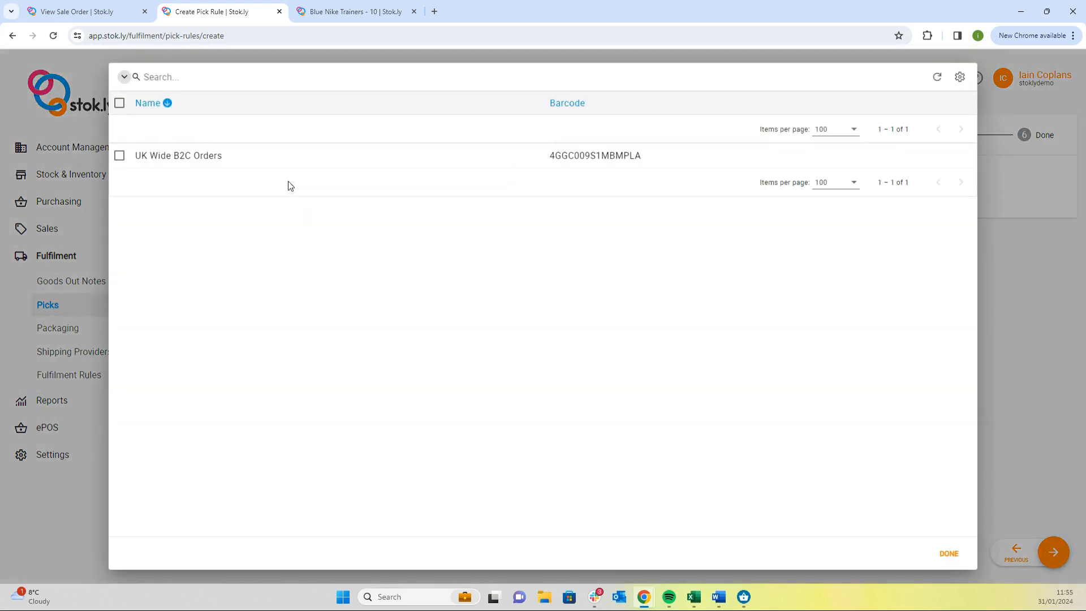
pyautogui.click(198, 159)
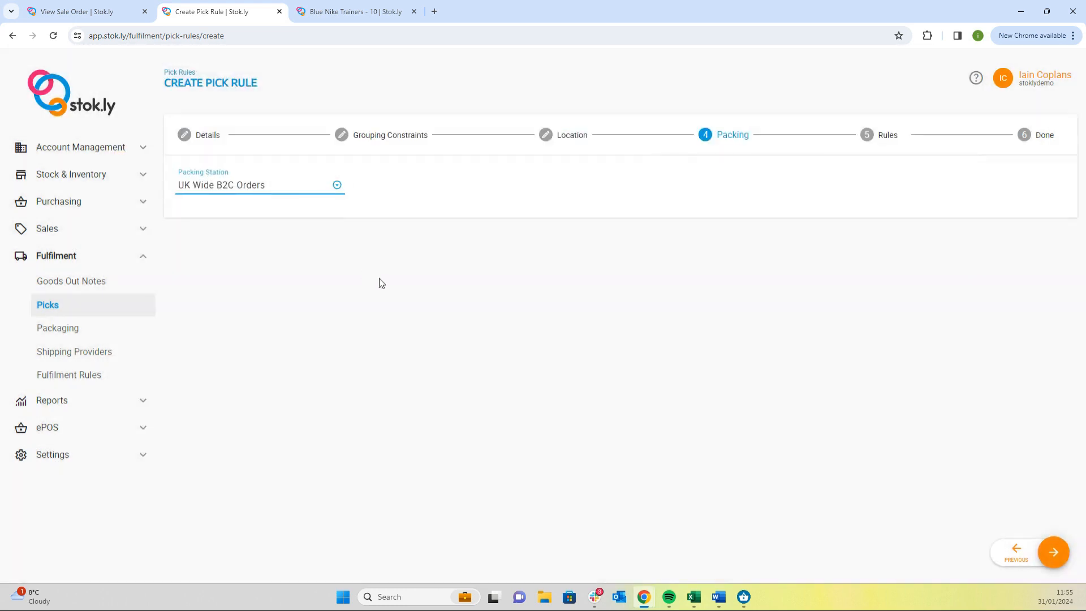
pyautogui.click(1053, 552)
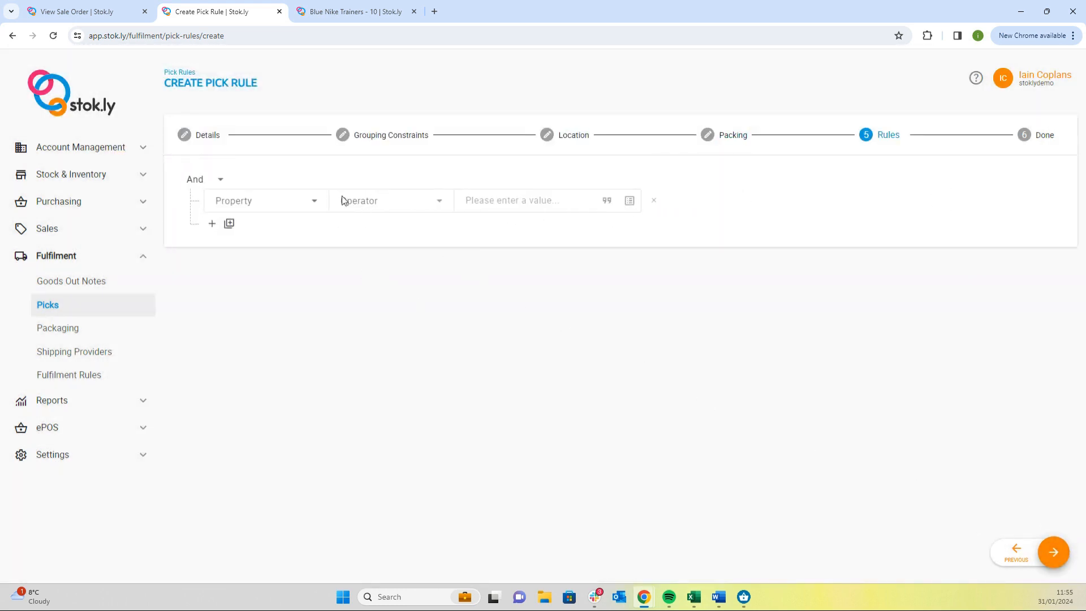
# Define the rule condition so that the item's Item Tags match any of Rule 1.
pyautogui.click(314, 204)
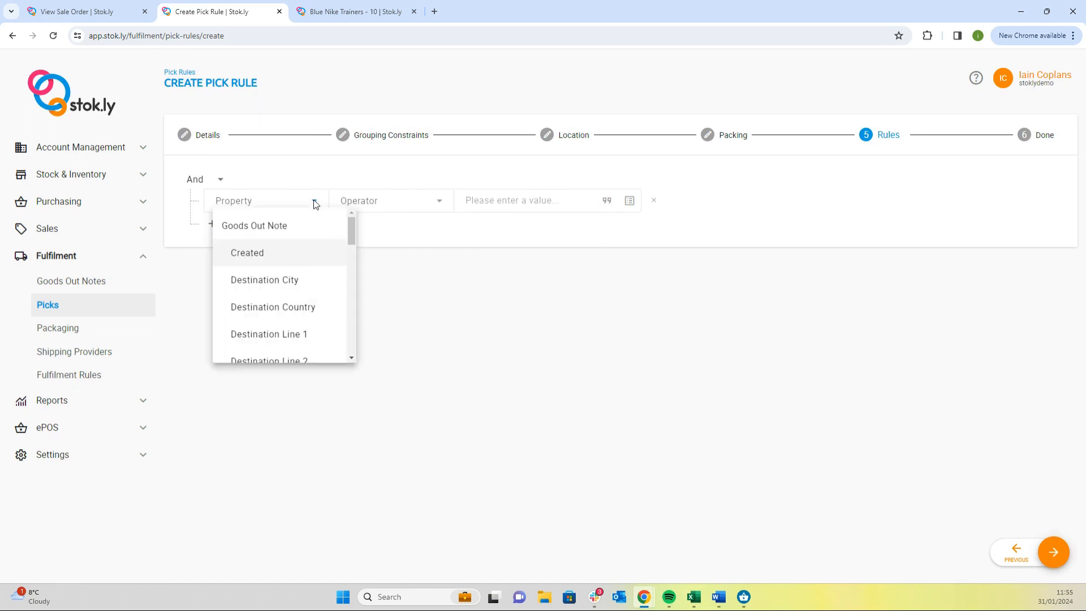
pyautogui.scroll(-2, 316, 250)
pyautogui.scroll(-5, 315, 250)
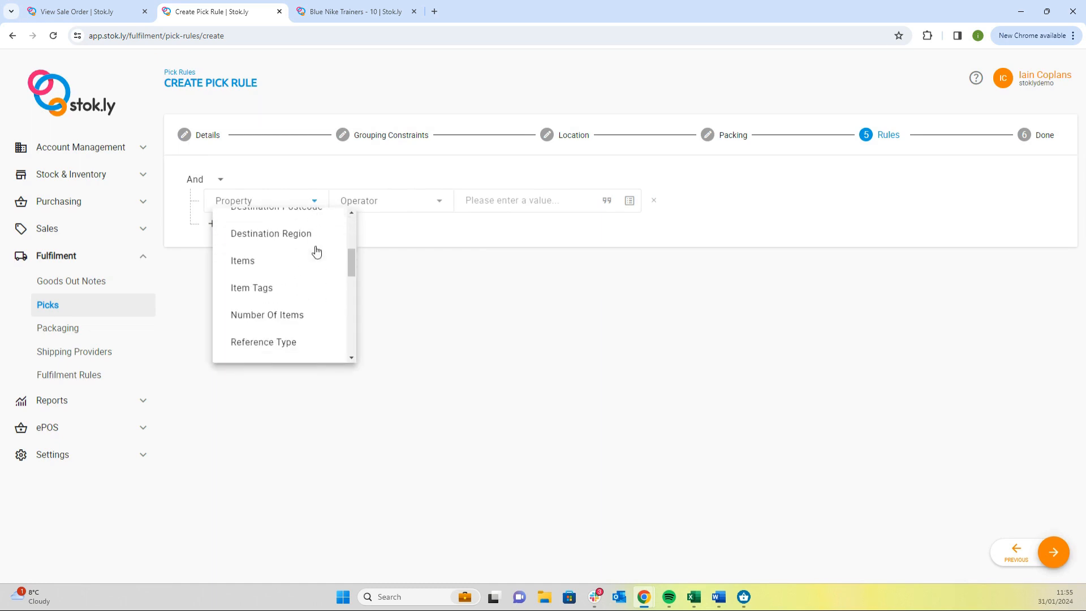
pyautogui.scroll(-5, 317, 252)
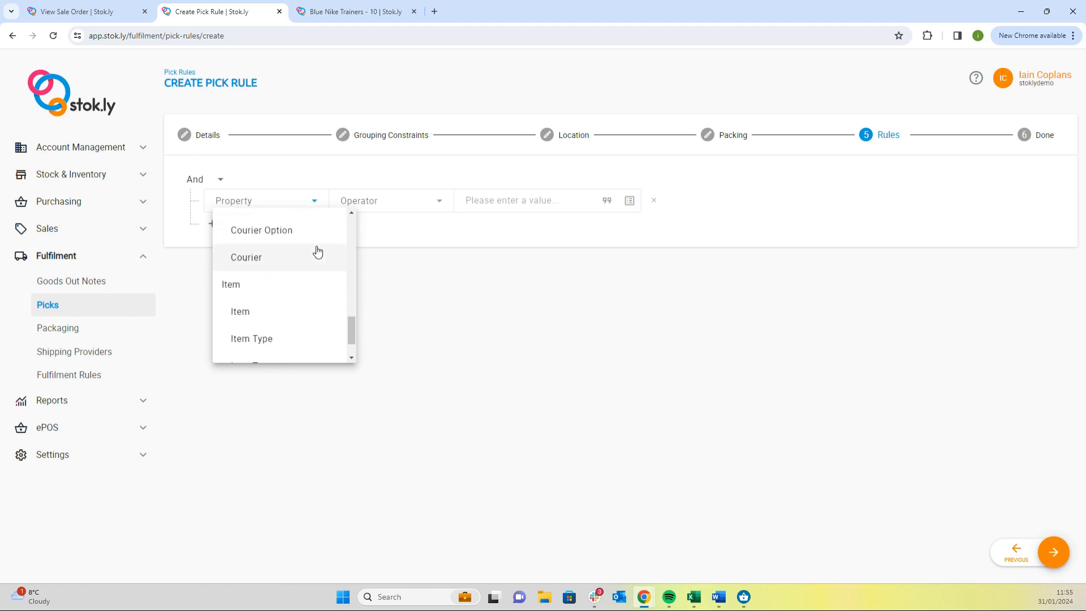
pyautogui.scroll(-2, 318, 252)
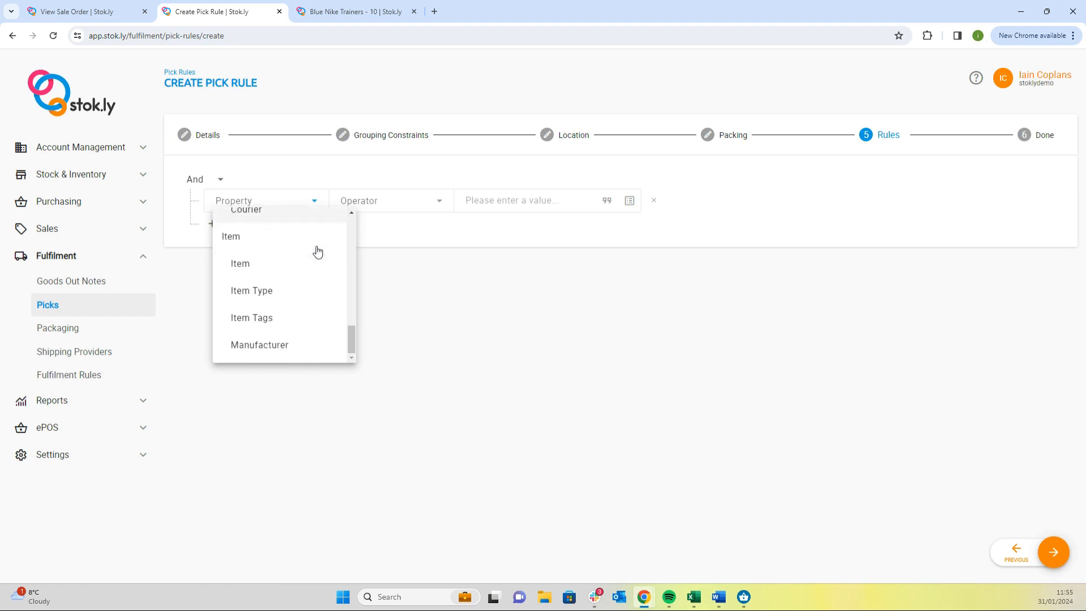
pyautogui.click(272, 317)
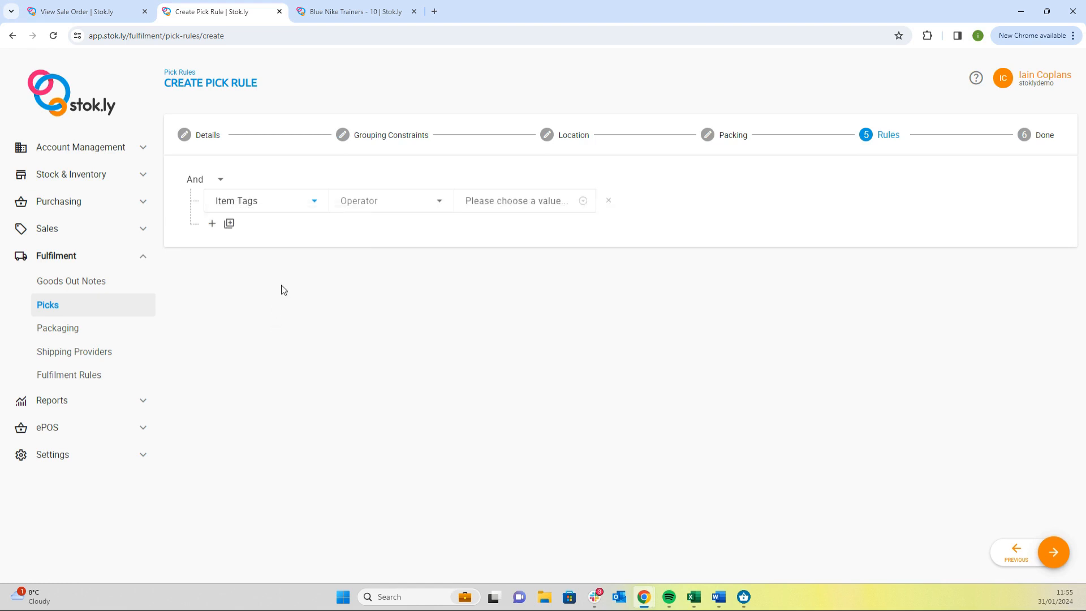
pyautogui.click(362, 204)
pyautogui.click(371, 229)
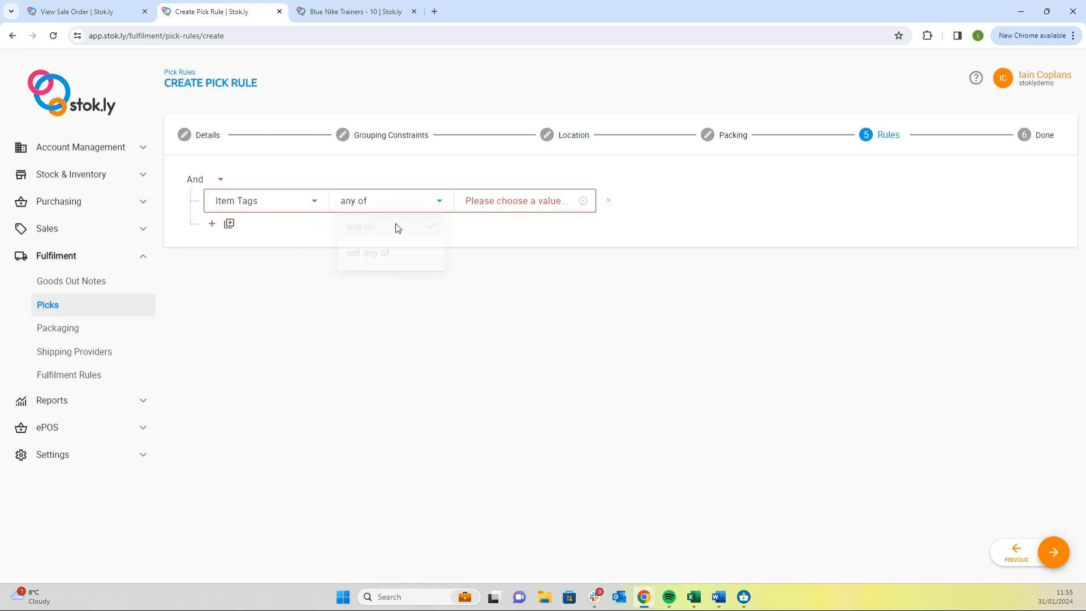
pyautogui.click(513, 202)
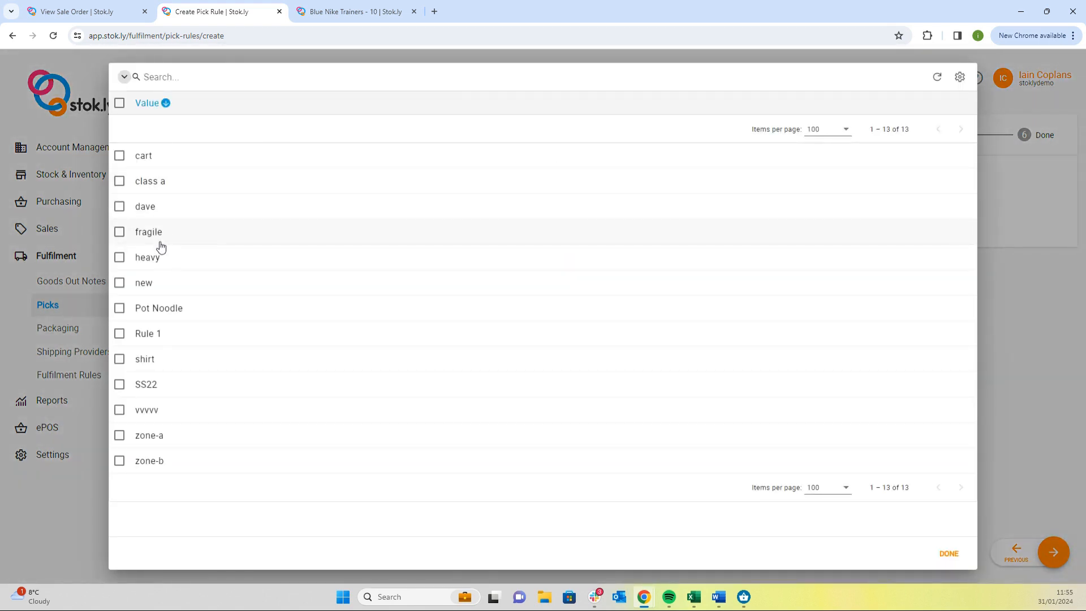
pyautogui.click(136, 335)
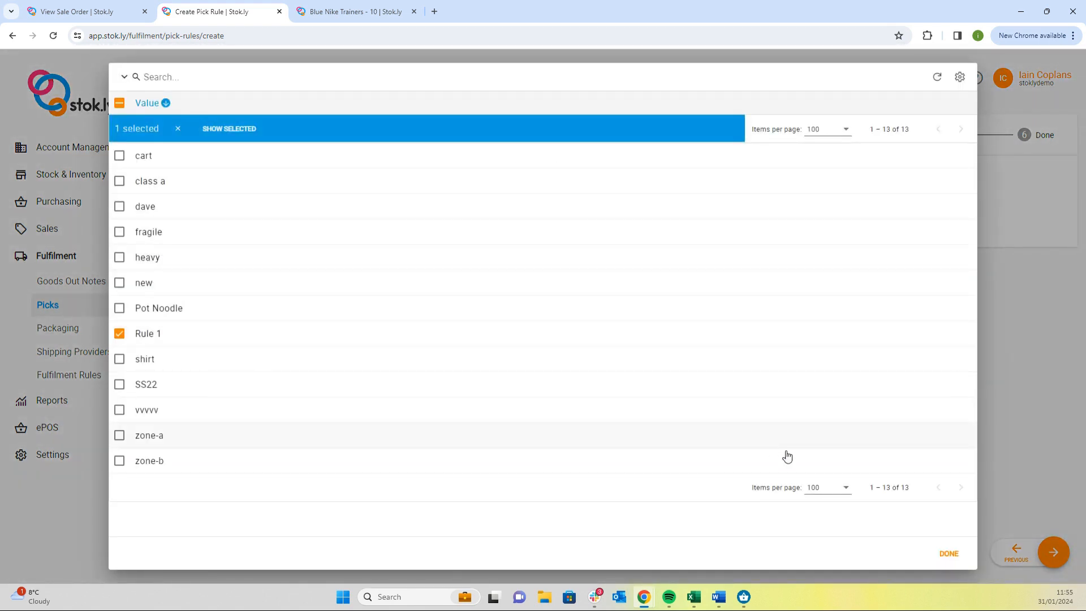
pyautogui.click(948, 554)
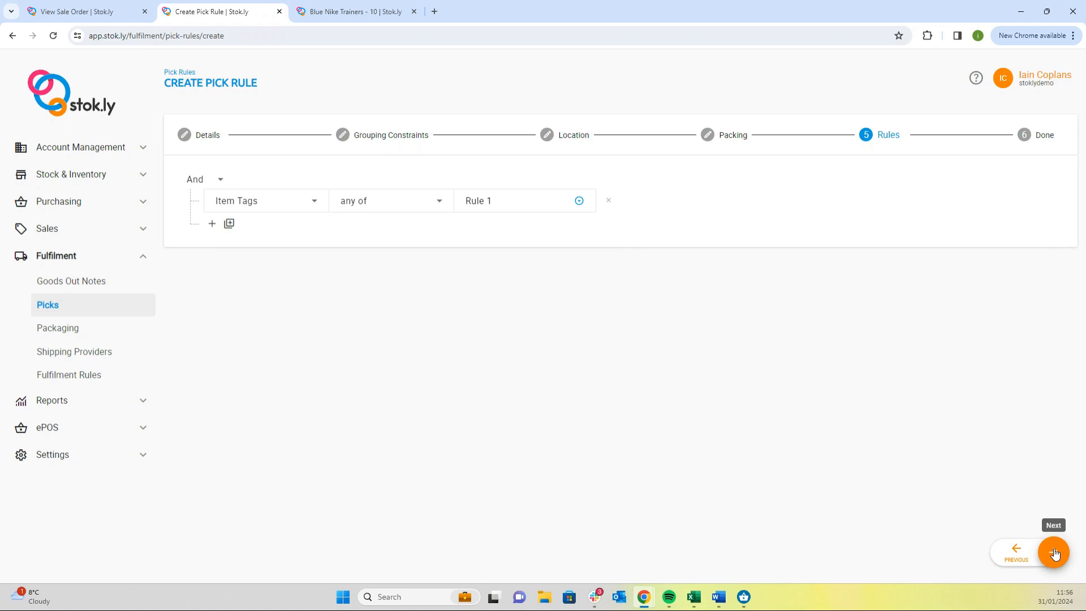
# Check the tags on the items Blue Nike Trainers - 10 and Blue Nike Trainers - 11.
pyautogui.click(362, 14)
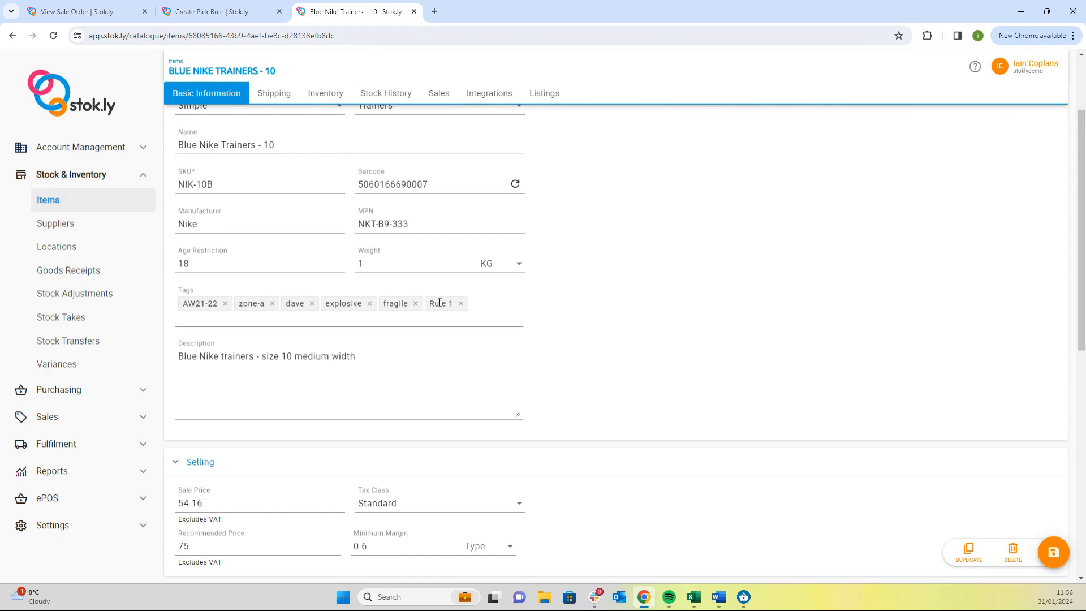
pyautogui.click(87, 207)
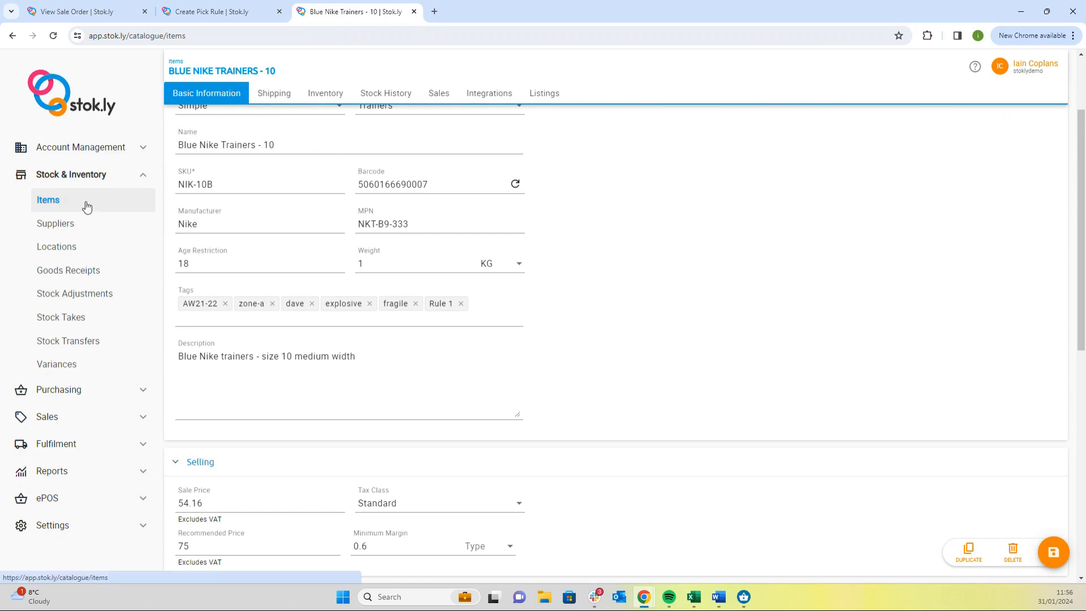
pyautogui.scroll(-3, 293, 269)
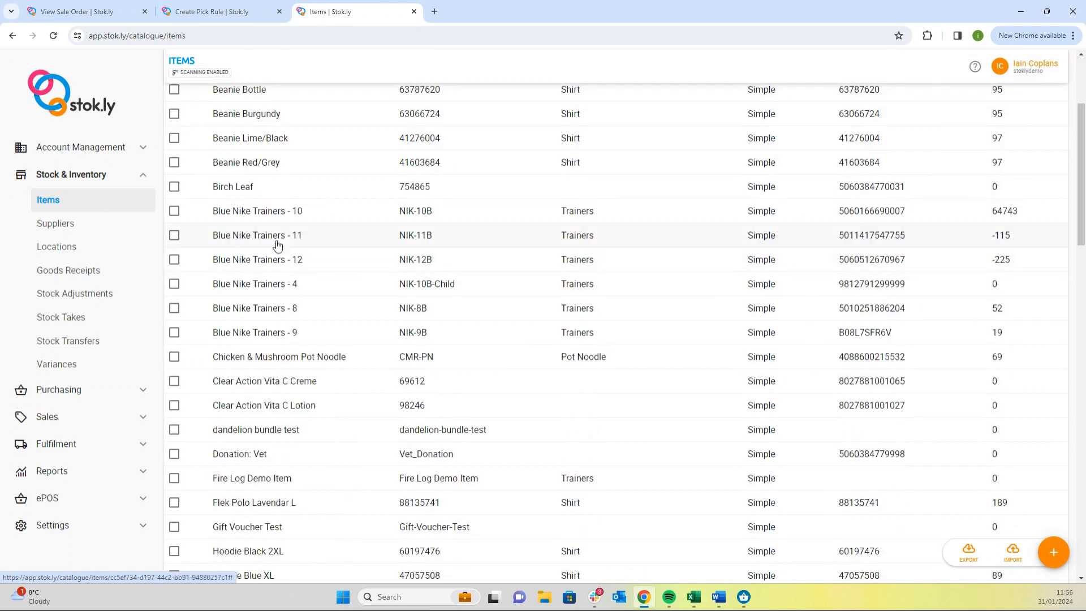
pyautogui.click(277, 245)
pyautogui.scroll(-2, 373, 290)
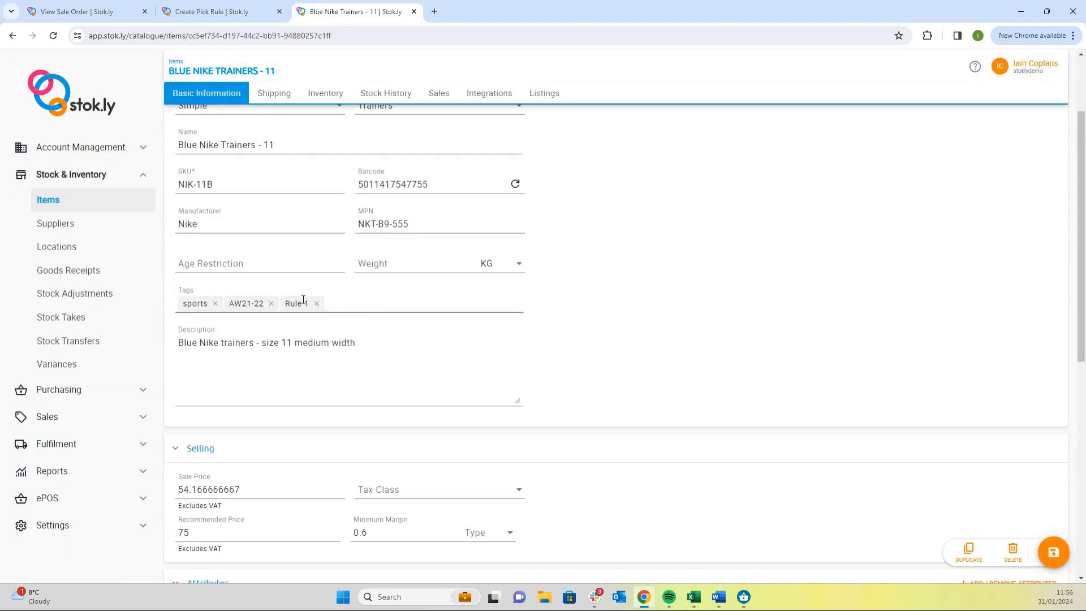
# Finish creating the pick rule and open it to review its details, pick configuration, grouping constraints and rule condition.
pyautogui.click(225, 10)
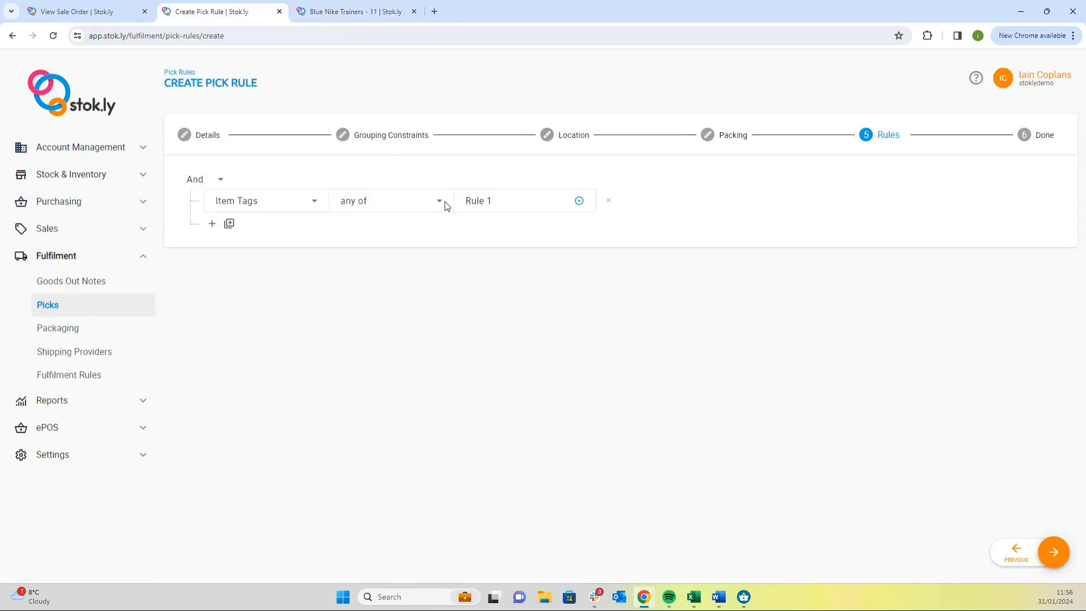
pyautogui.click(1052, 551)
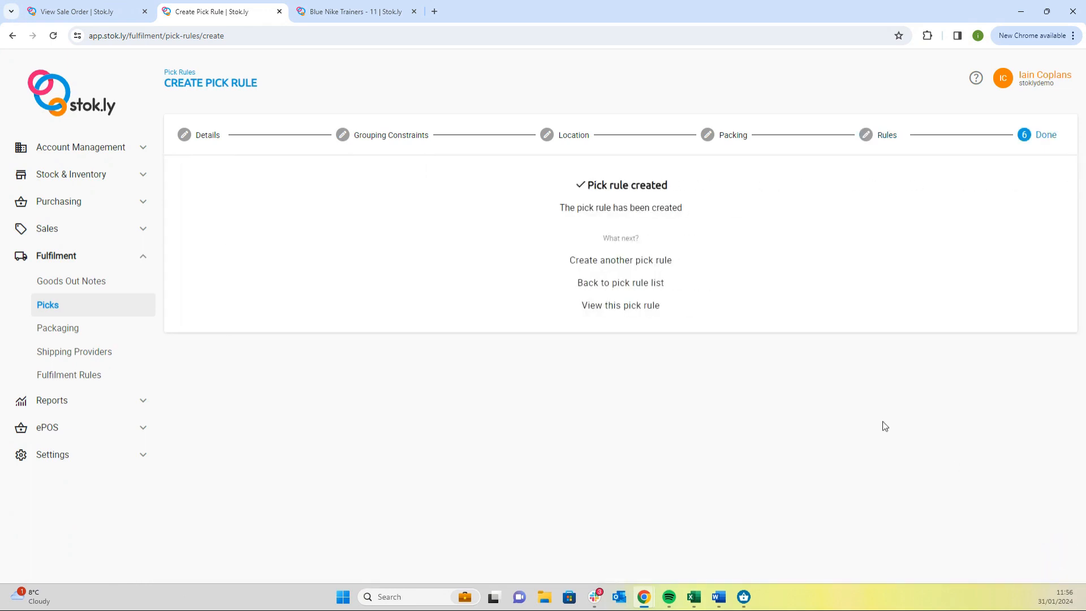
pyautogui.click(621, 306)
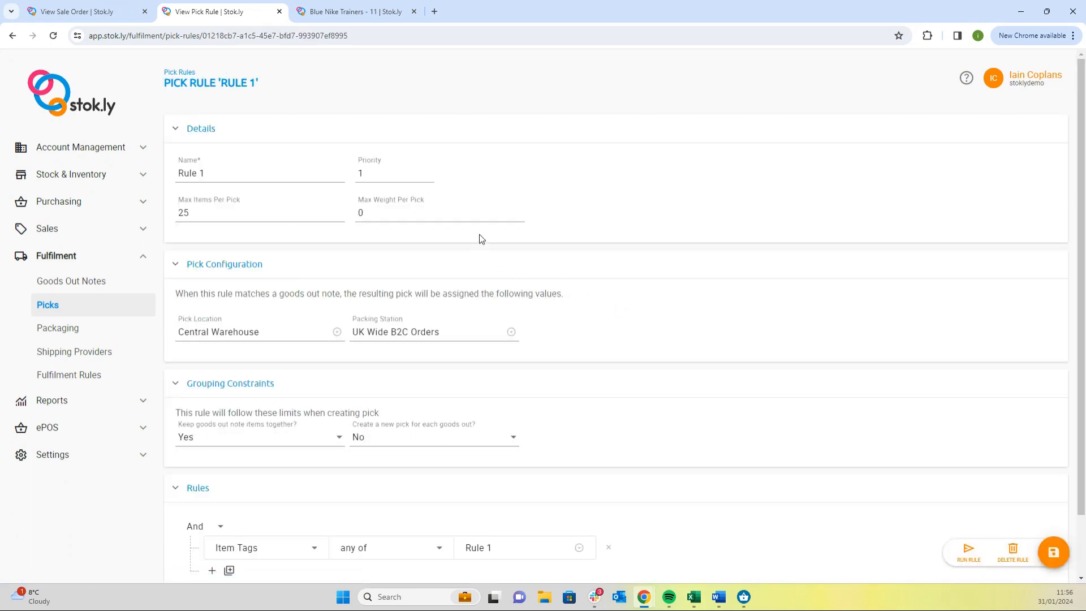
pyautogui.scroll(-1, 480, 234)
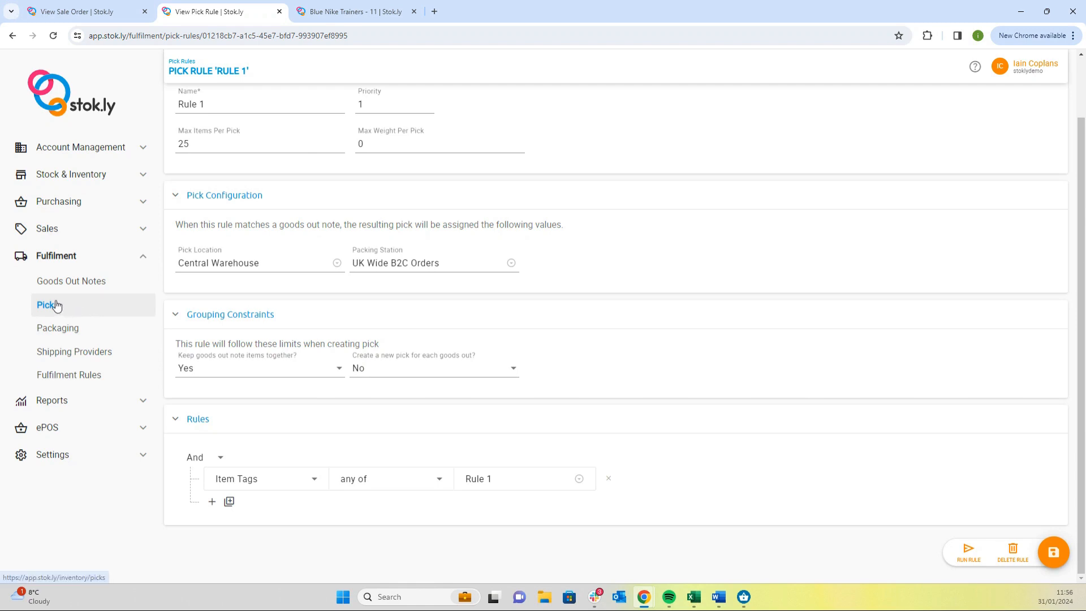
# Inspect the bulk processing options for the unprocessed Dublin Store sale order of 11 Jan 2024, and close them without applying any actions.
pyautogui.click(81, 382)
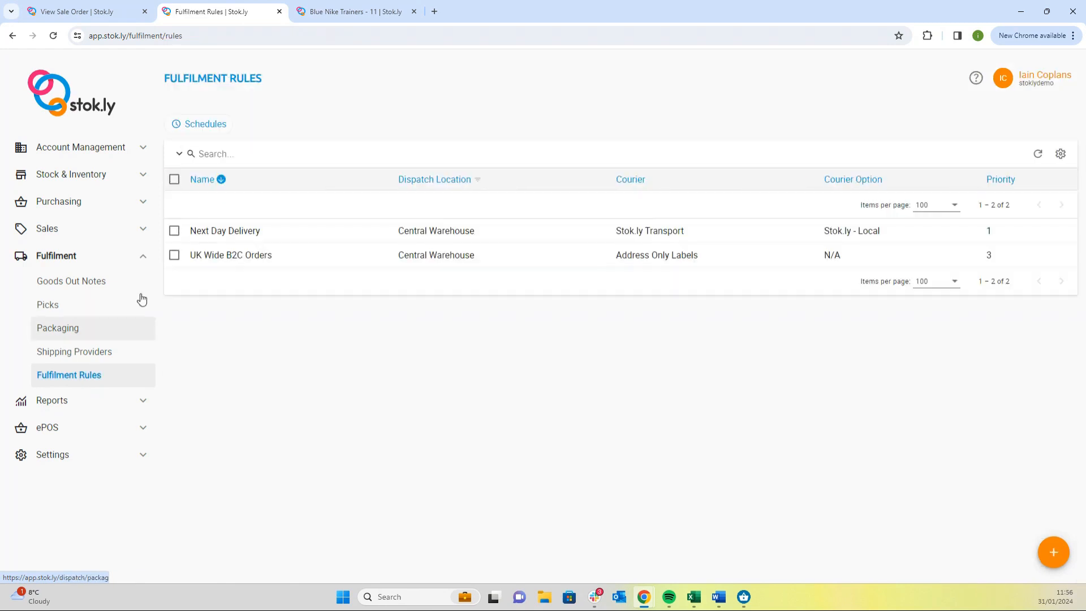
pyautogui.click(68, 228)
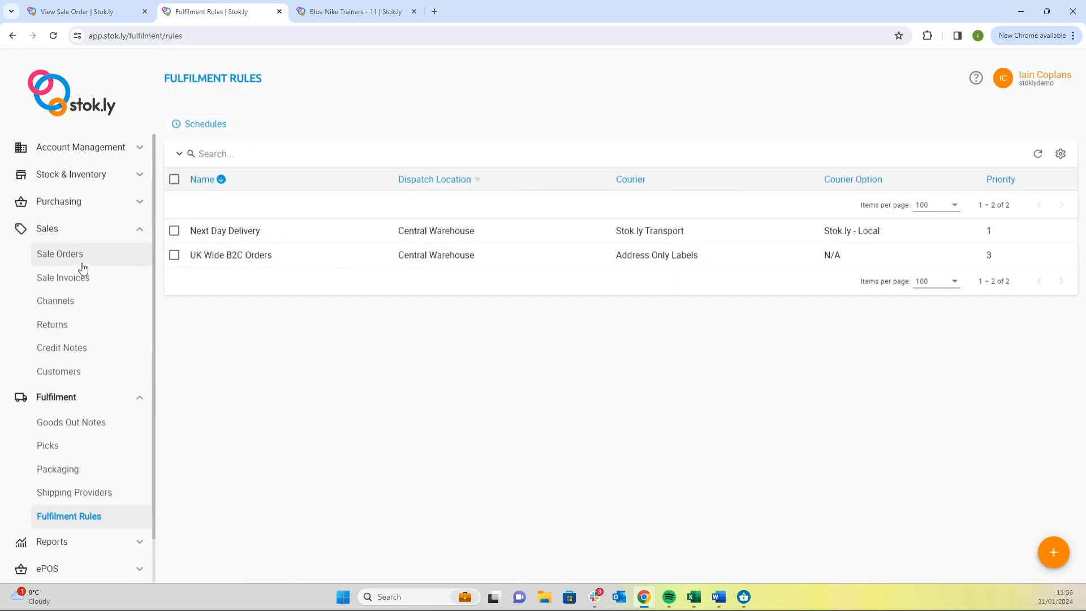
pyautogui.click(84, 257)
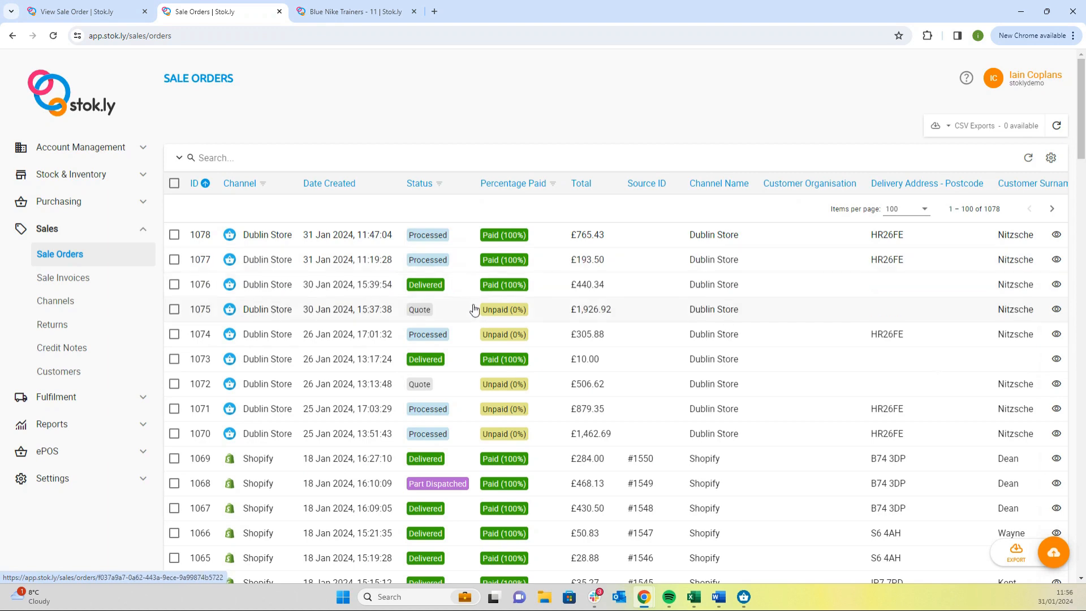
pyautogui.scroll(-5, 474, 309)
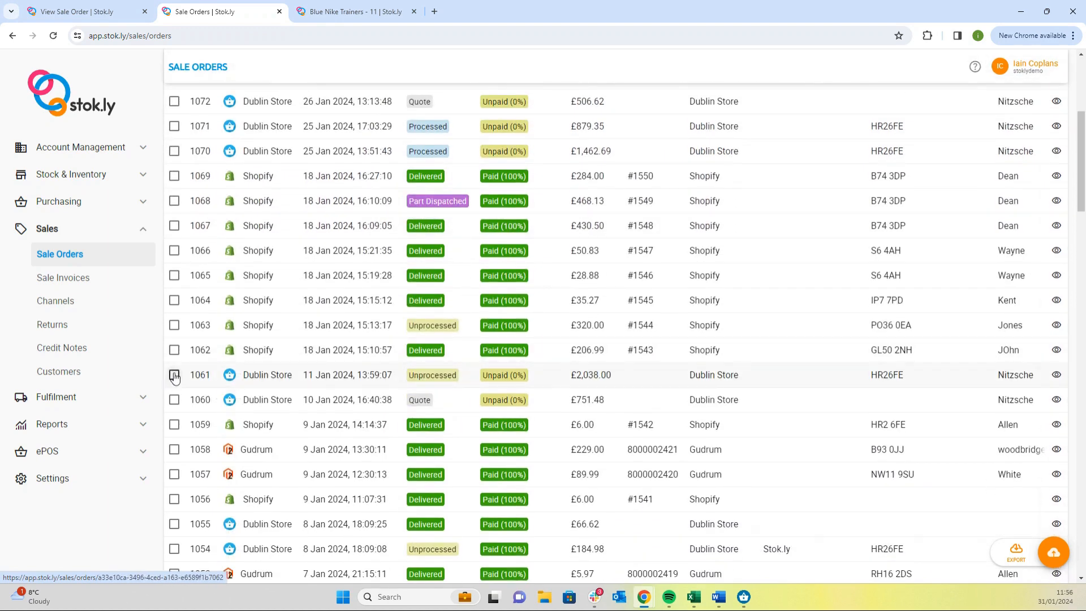
pyautogui.click(174, 375)
pyautogui.scroll(5, 638, 243)
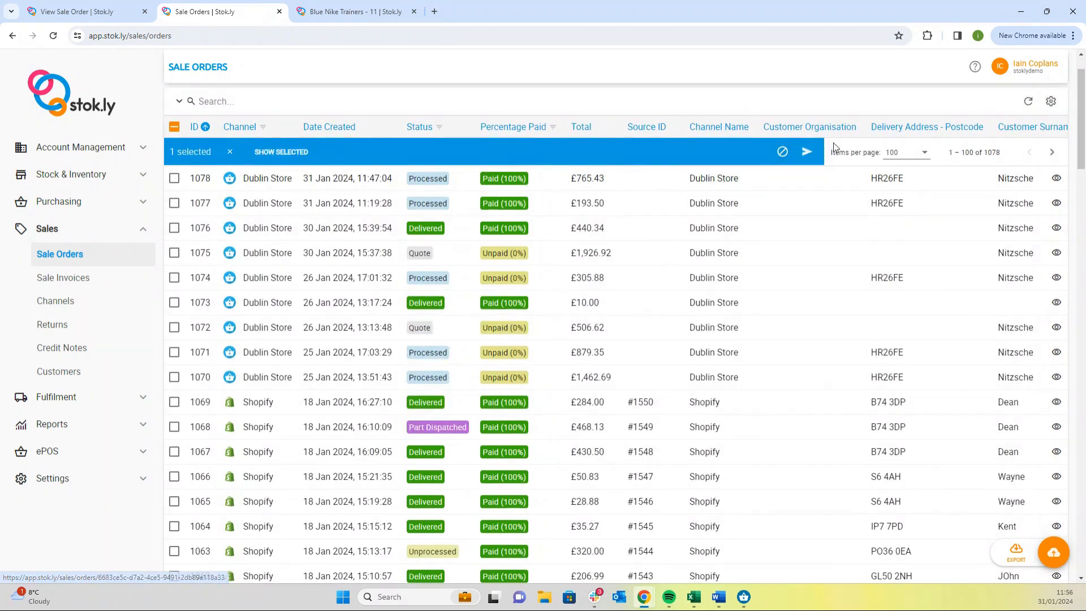
pyautogui.click(807, 152)
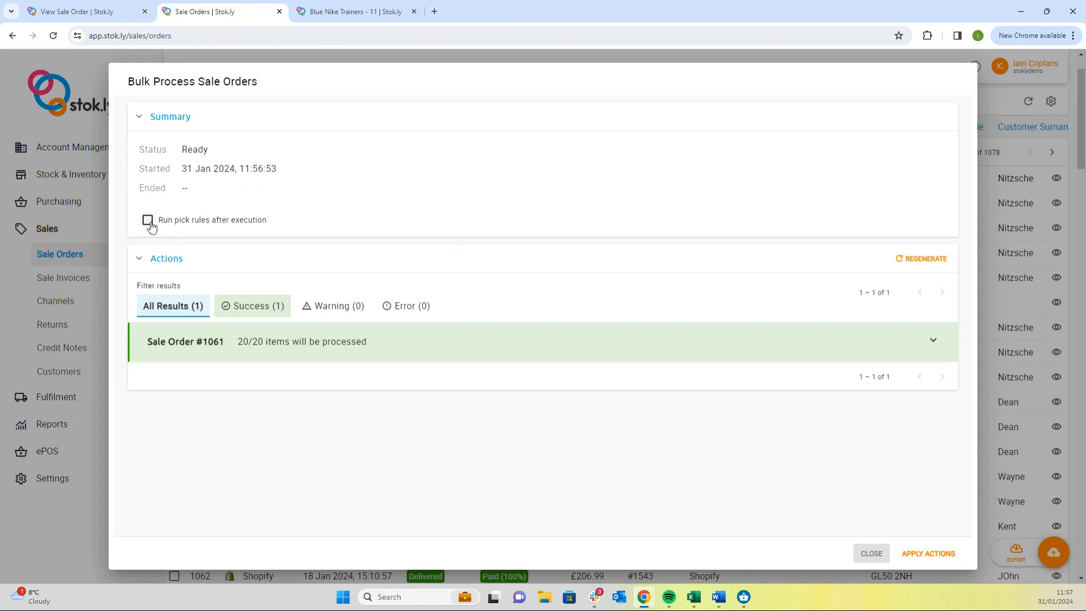
pyautogui.click(870, 554)
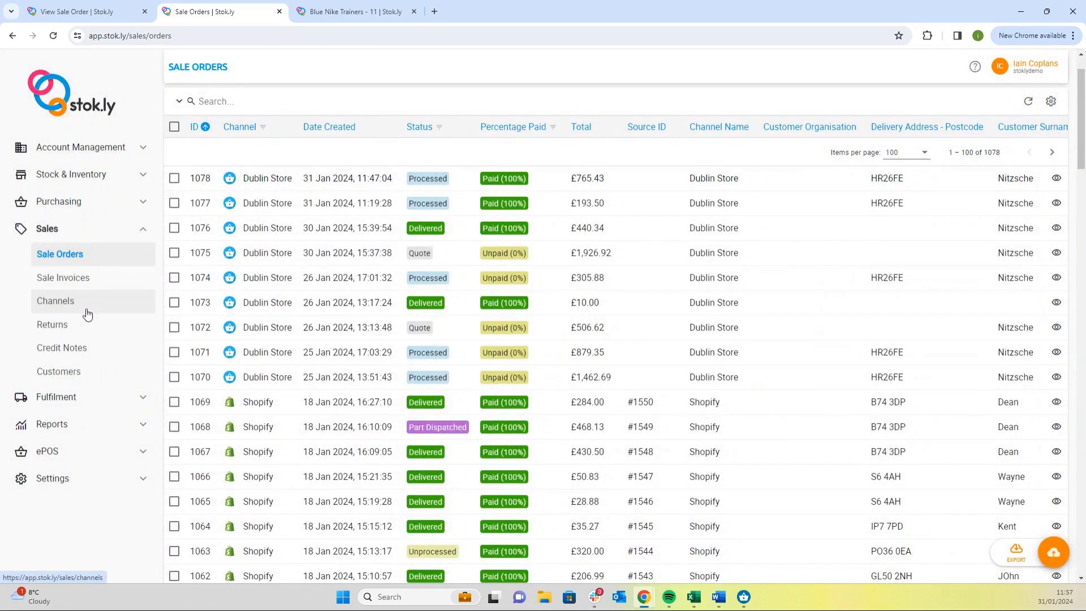
# Run the pick rule Rule 1 on its own from the list of pick rules.
pyautogui.click(85, 400)
pyautogui.click(84, 447)
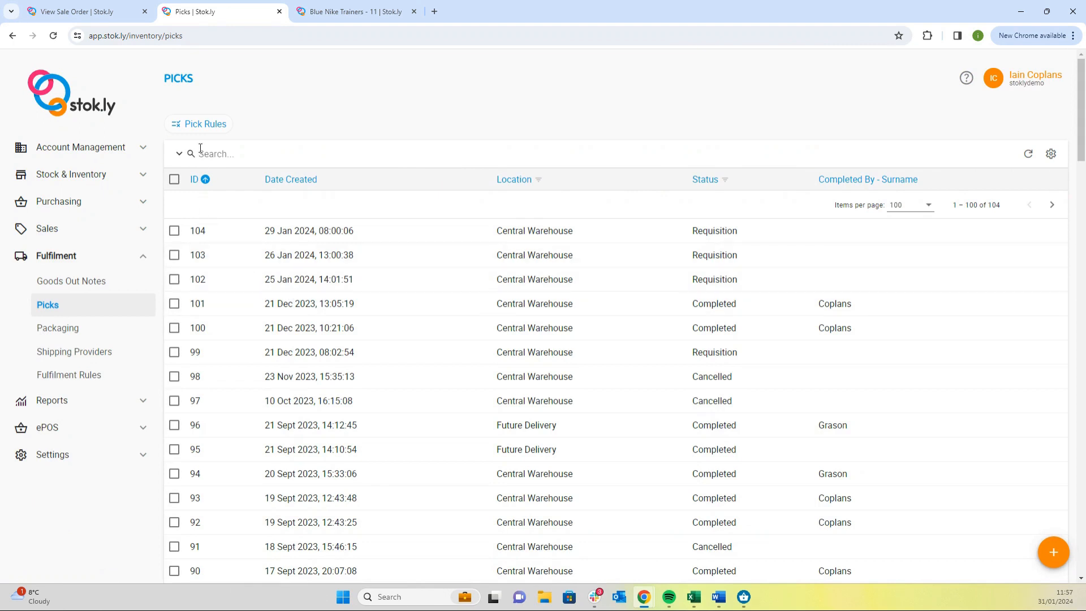
pyautogui.click(199, 125)
pyautogui.click(174, 230)
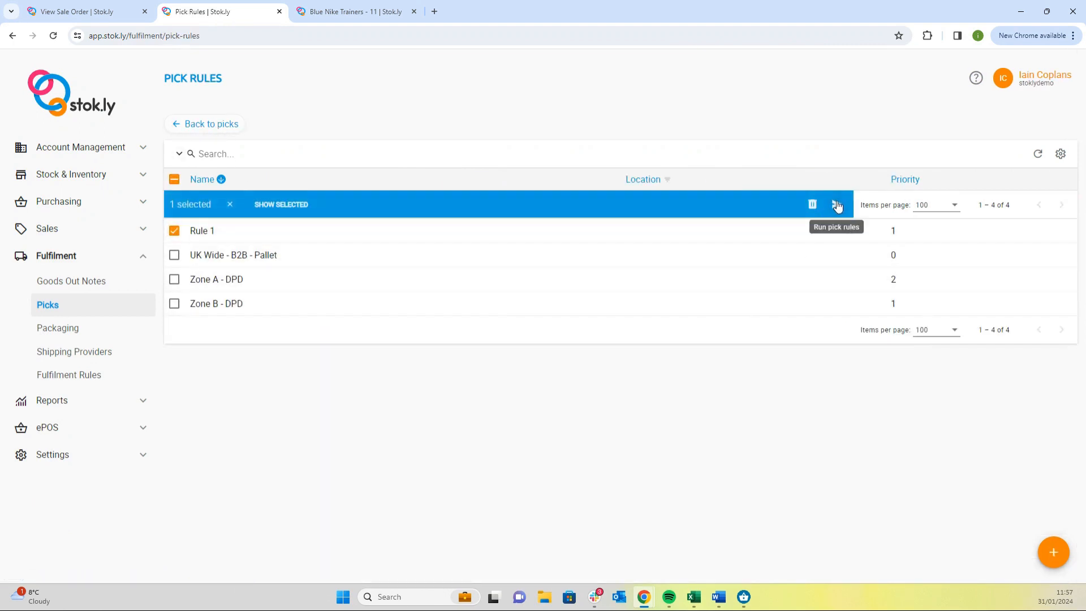
pyautogui.click(837, 202)
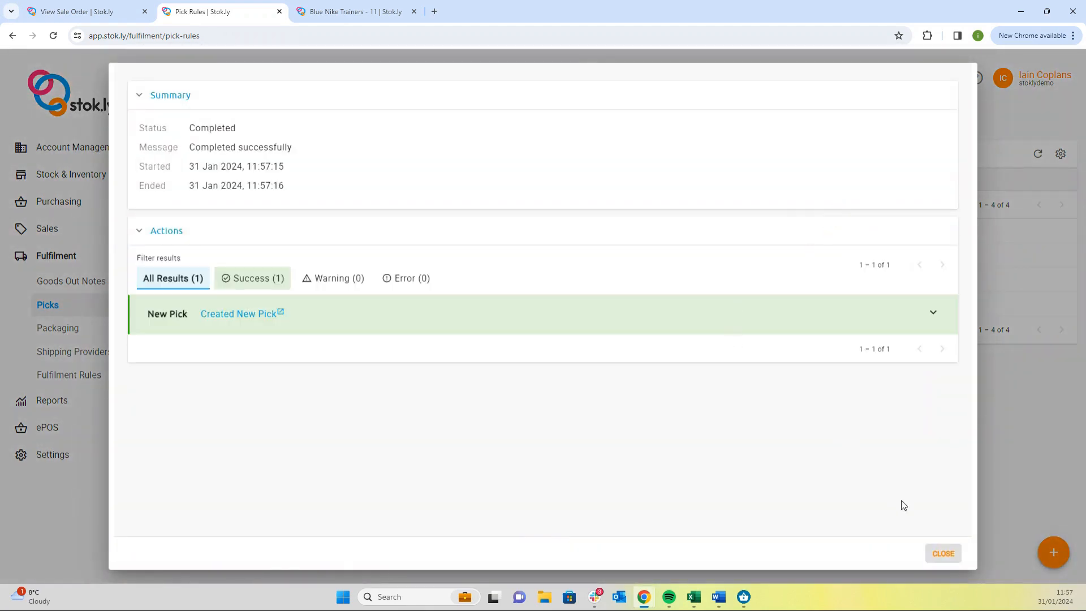
# Expand the new pick in the run results, examine its matching rule and processed items, and close the results.
pyautogui.click(931, 314)
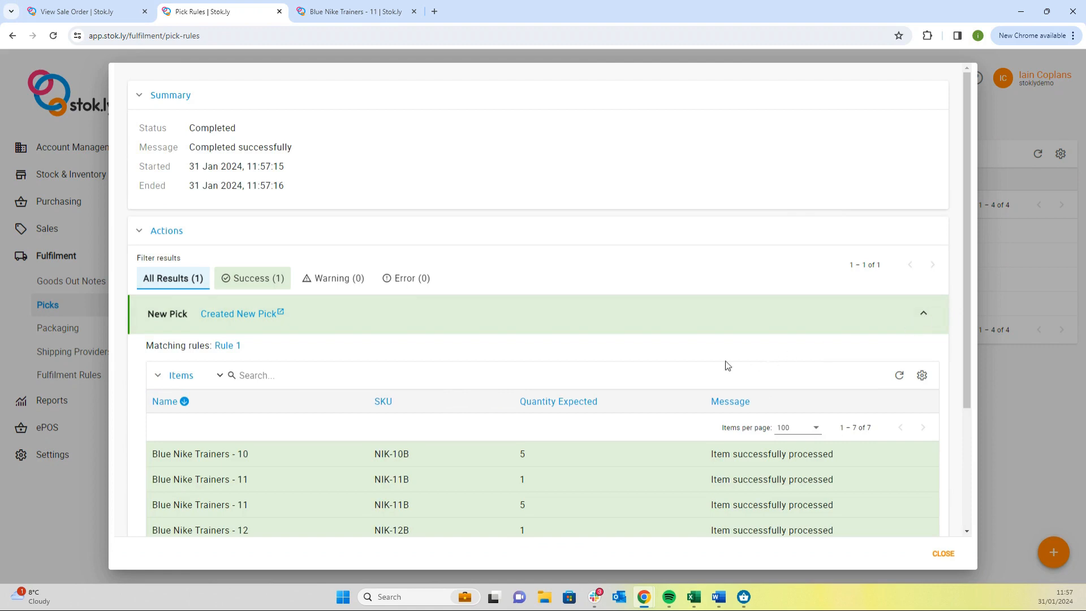
pyautogui.scroll(-2, 606, 419)
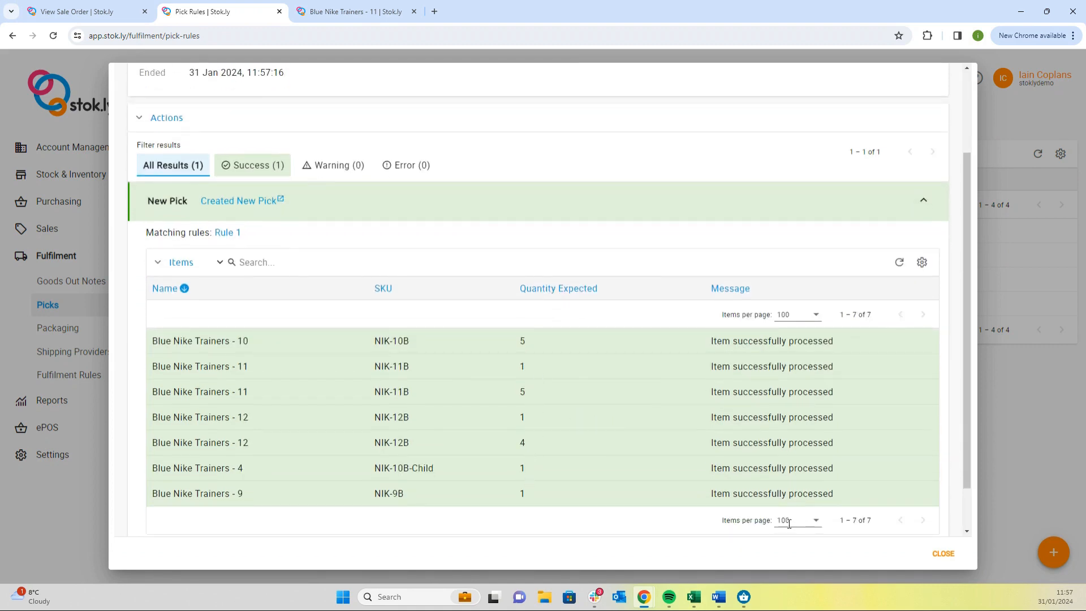
pyautogui.click(941, 553)
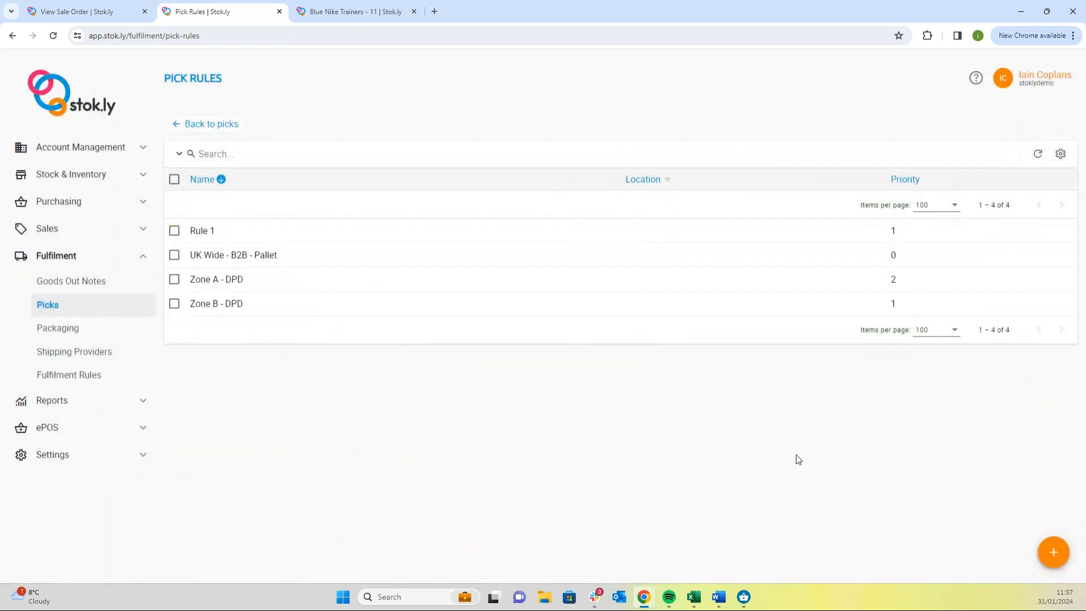
# Open the newest pick in the picks list and check its details, items and goods out notes.
pyautogui.click(63, 311)
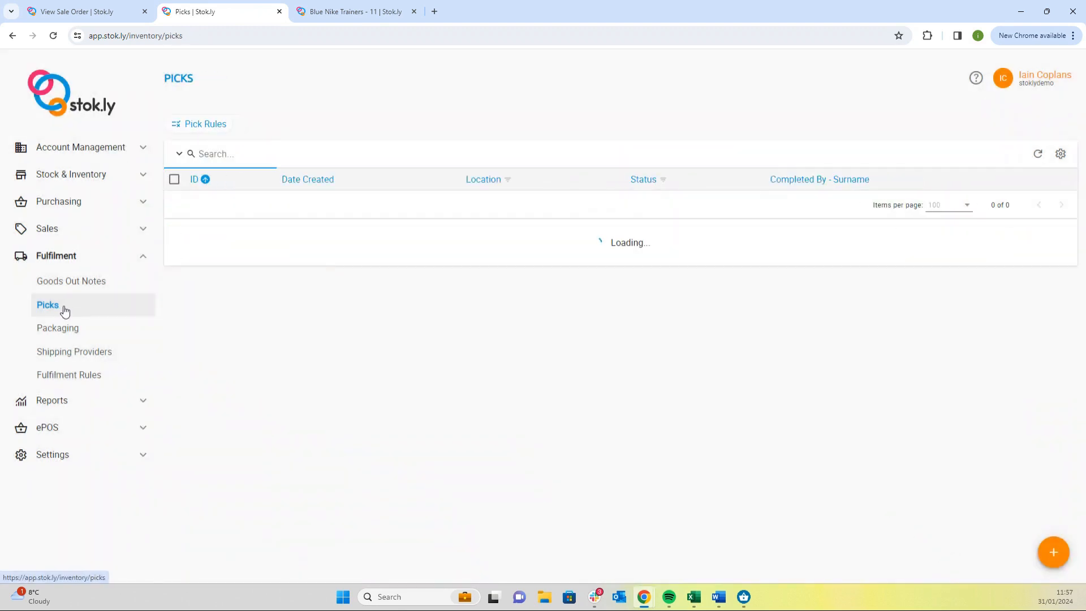
pyautogui.click(322, 231)
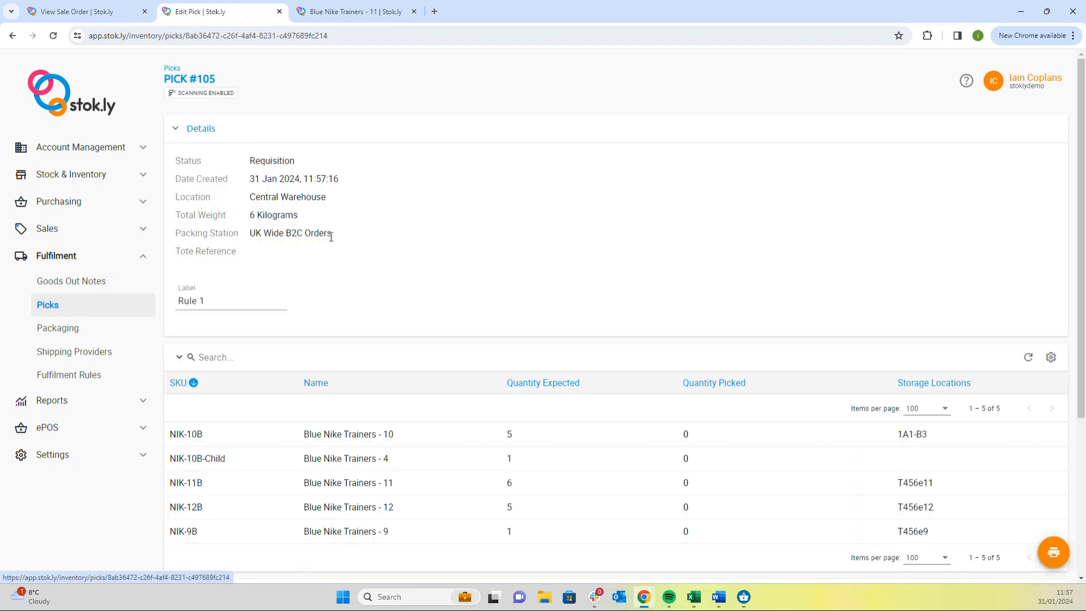
pyautogui.scroll(-2, 346, 266)
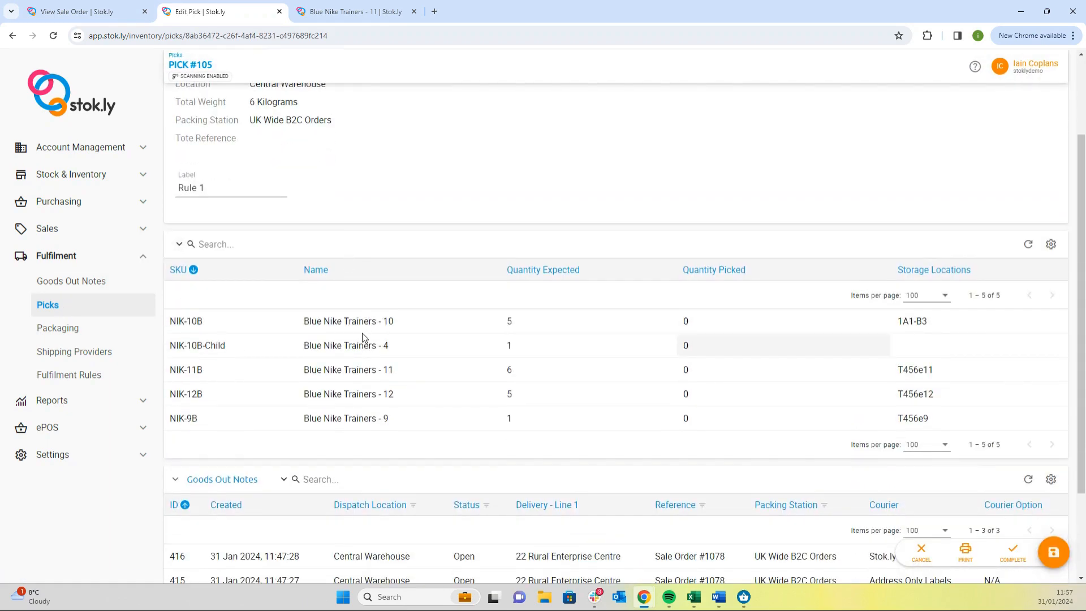